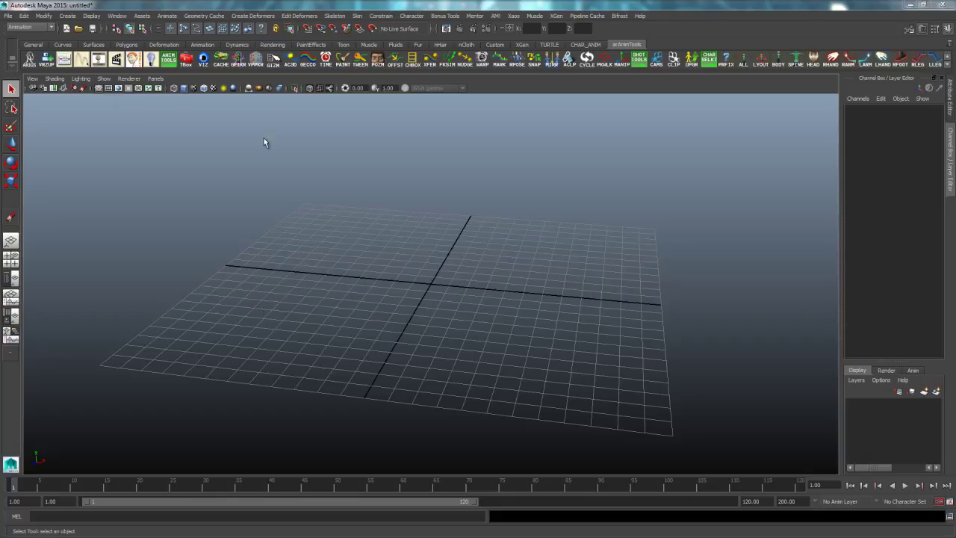
Create a polygon cube at the origin and rename it box
{"action": "left_click", "coordinate": [68, 16]}
{"action": "mouse_move", "coordinate": [102, 40]}
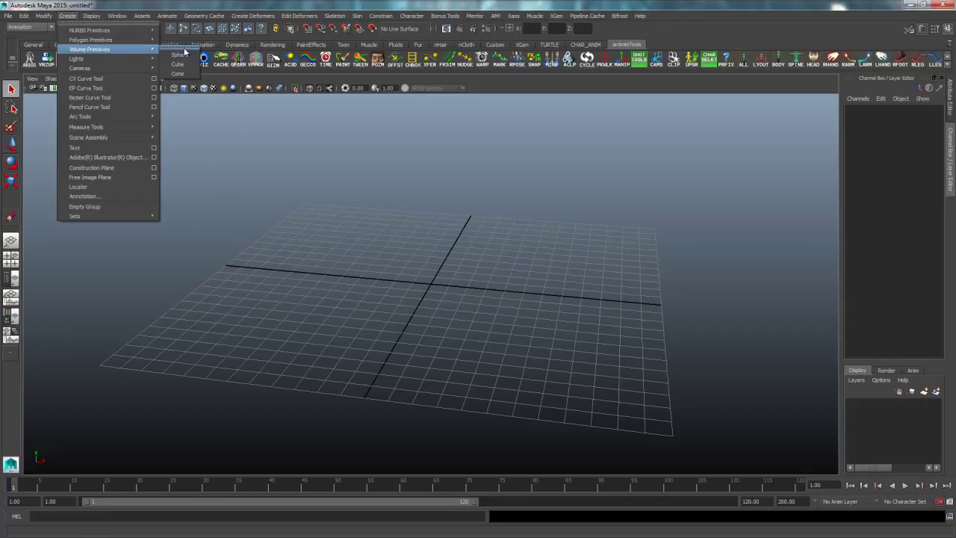
{"action": "left_click", "coordinate": [179, 55]}
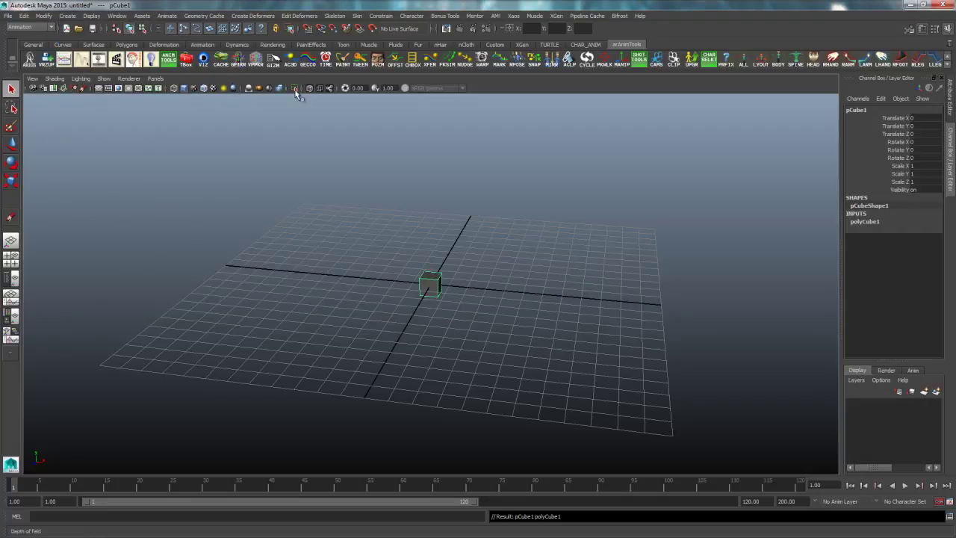
{"action": "double_click", "coordinate": [856, 110]}
{"action": "type", "text": "box"}
{"action": "key", "text": "Return"}
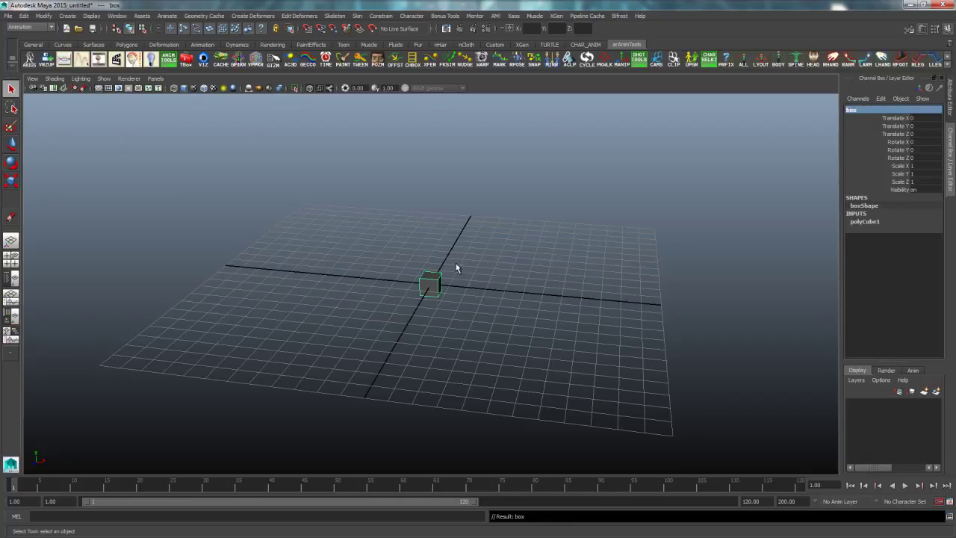
Create a NURBS circle around the box and rename it box_ctrl
{"action": "left_click_drag", "start_coordinate": [472, 297], "coordinate": [379, 273], "text": "alt"}
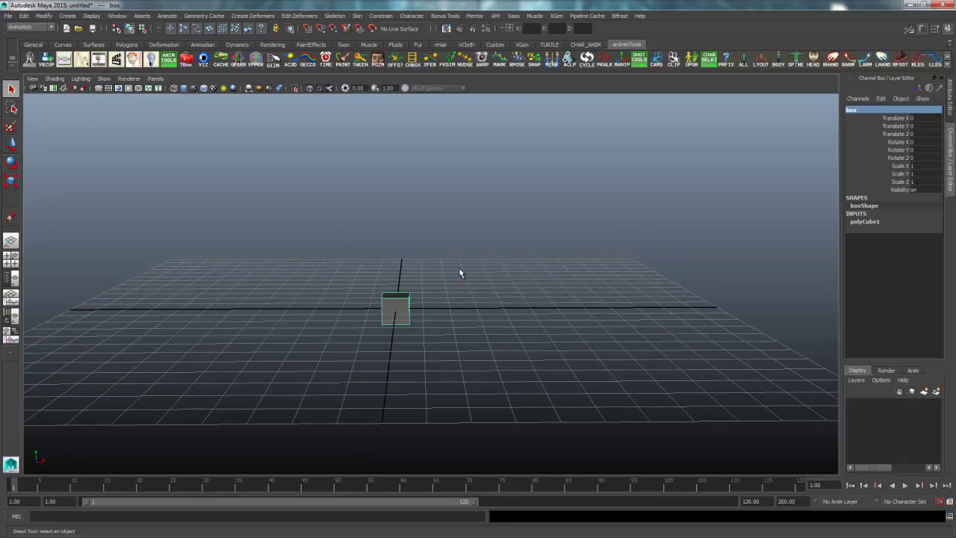
{"action": "left_click", "coordinate": [67, 16]}
{"action": "mouse_move", "coordinate": [89, 33]}
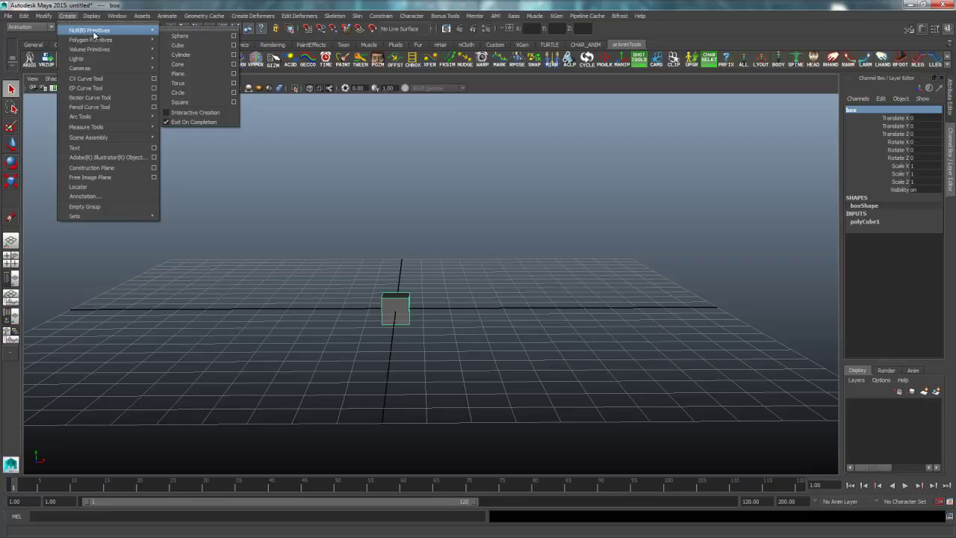
{"action": "left_click", "coordinate": [188, 91]}
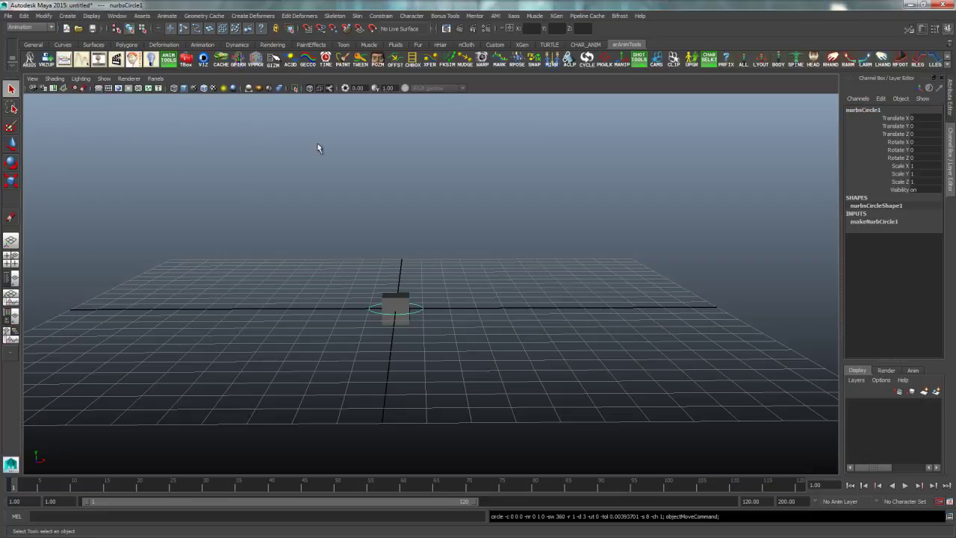
{"action": "double_click", "coordinate": [857, 112]}
{"action": "type", "text": "box_ctrl"}
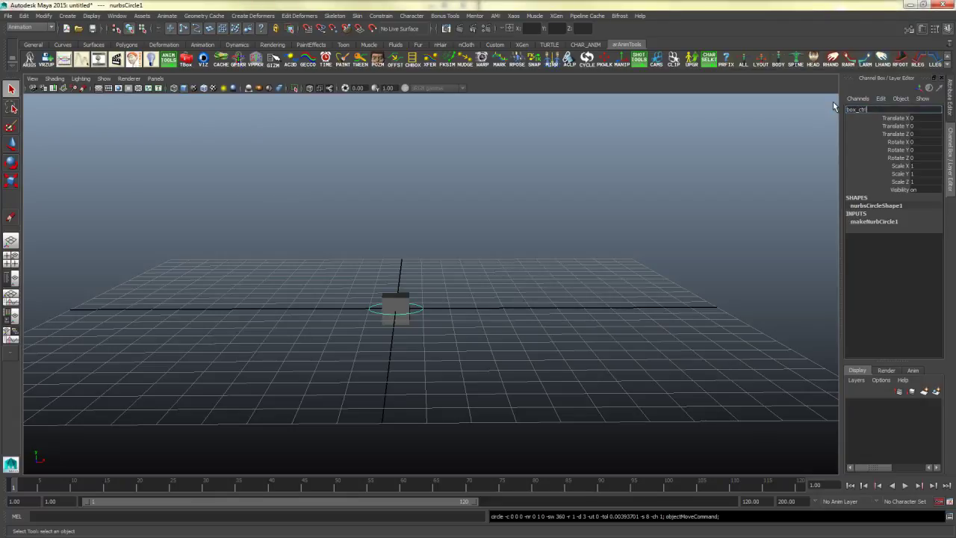
{"action": "key", "text": "Return"}
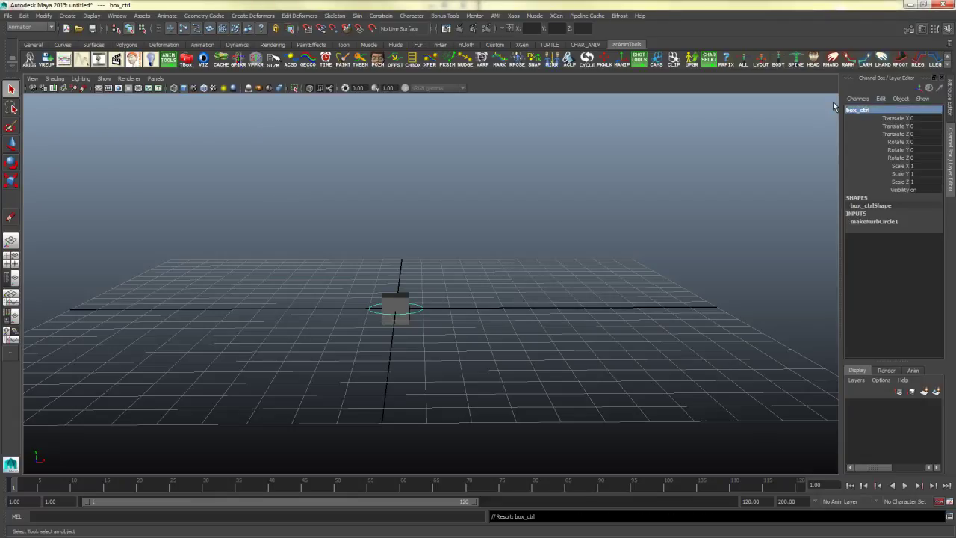
Frame the box_ctrl circle and switch it to control vertex editing
{"action": "scroll", "coordinate": [426, 311], "scroll_direction": "up", "scroll_amount": 2}
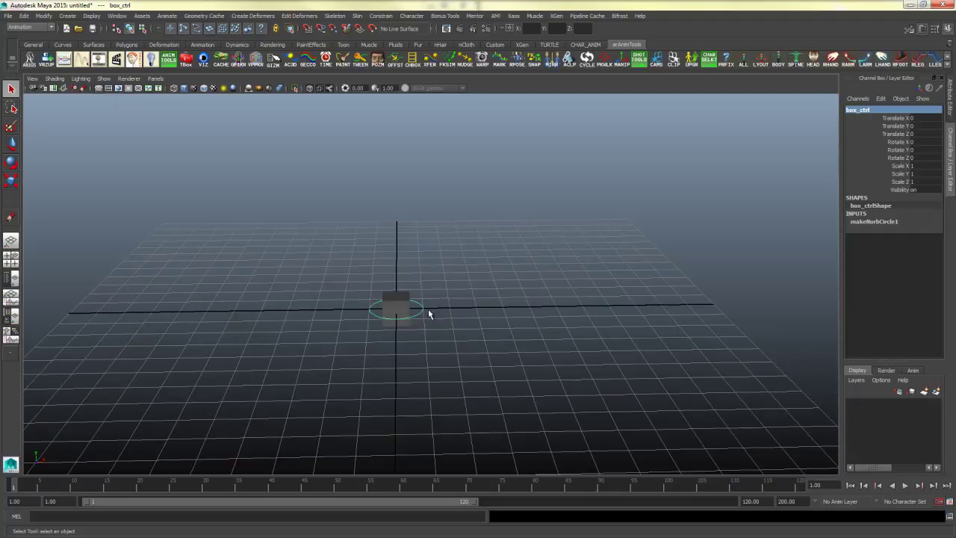
{"action": "key", "text": "f"}
{"action": "scroll", "coordinate": [576, 336], "scroll_direction": "down", "scroll_amount": 2}
{"action": "left_click_drag", "start_coordinate": [448, 310], "coordinate": [585, 328], "text": "alt"}
{"action": "right_click", "coordinate": [547, 319]}
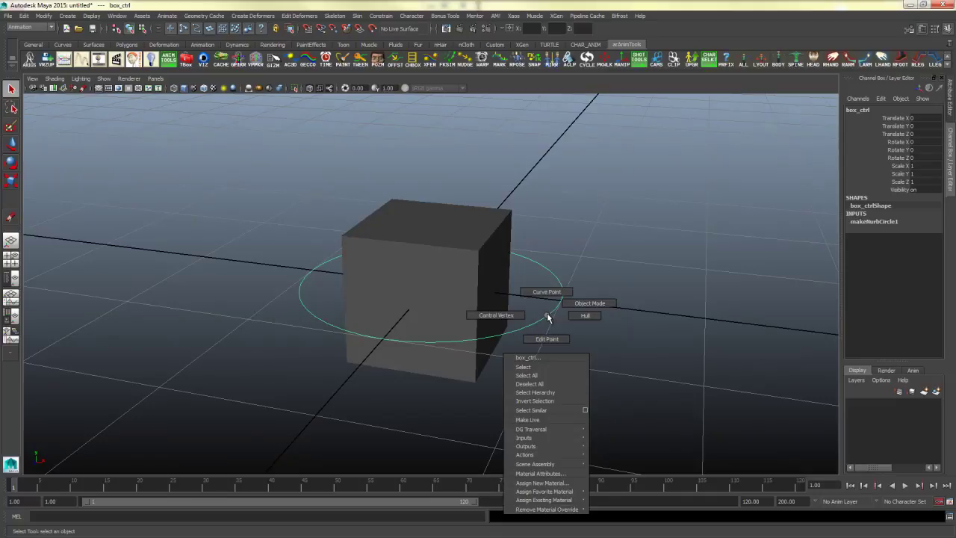
{"action": "left_click", "coordinate": [496, 315]}
Select every other control vertex of the box_ctrl circle, scale them inward uniformly, and return the curve to object mode
{"action": "left_click_drag", "start_coordinate": [523, 316], "coordinate": [548, 327], "text": "alt"}
{"action": "left_click", "coordinate": [346, 347]}
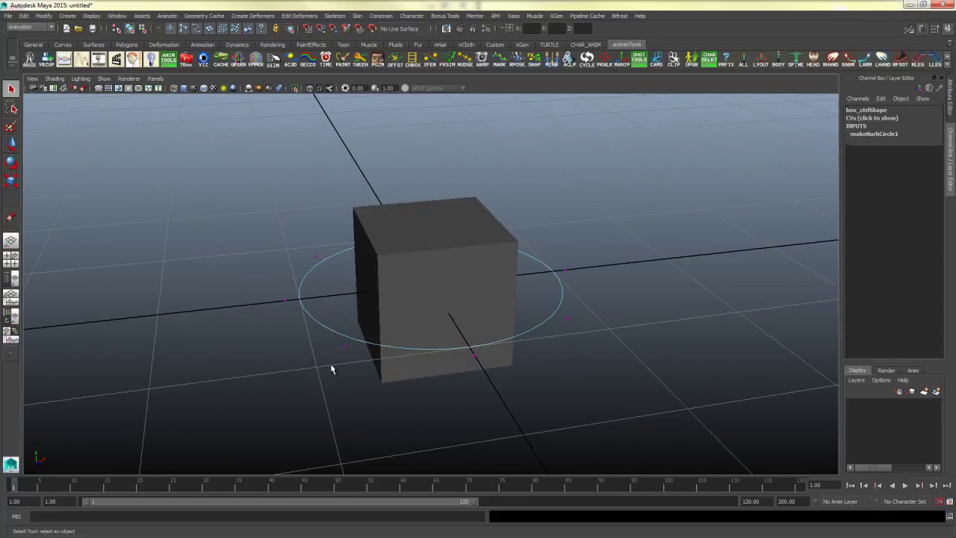
{"action": "left_click_drag", "start_coordinate": [621, 327], "coordinate": [587, 336], "text": "alt"}
{"action": "key", "text": "w"}
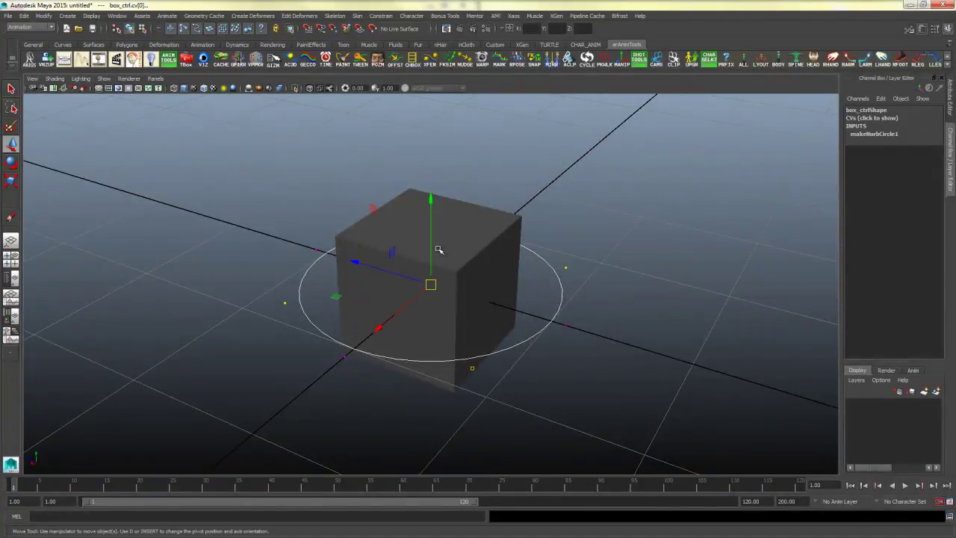
{"action": "mouse_move", "coordinate": [493, 224]}
{"action": "left_mouse_down", "text": "alt"}
{"action": "mouse_move", "coordinate": [455, 212]}
{"action": "mouse_move", "coordinate": [506, 207]}
{"action": "mouse_move", "coordinate": [486, 225]}
{"action": "left_mouse_up", "text": "alt"}
{"action": "key", "text": "r"}
{"action": "left_click_drag", "start_coordinate": [433, 258], "coordinate": [391, 275]}
{"action": "left_click_drag", "start_coordinate": [410, 278], "coordinate": [487, 271], "text": "alt"}
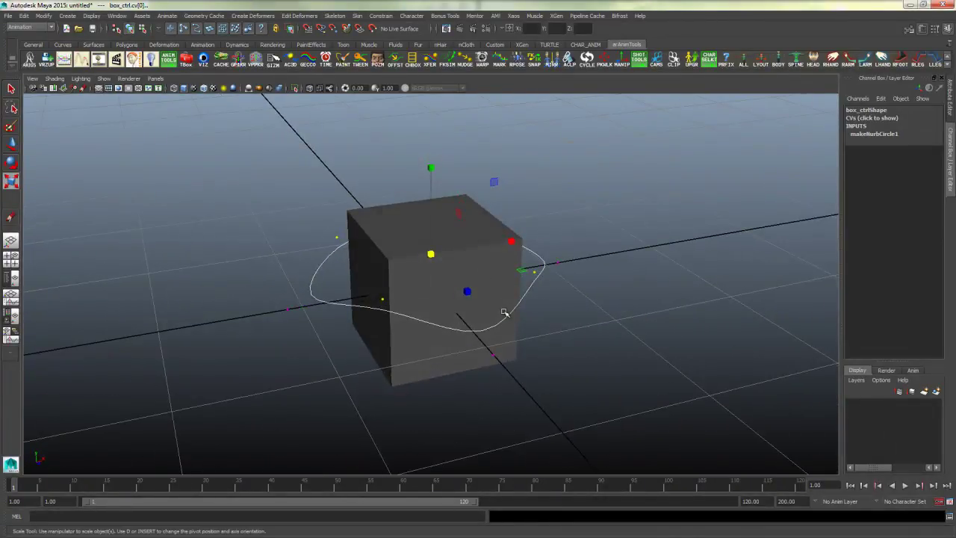
{"action": "right_click_drag", "start_coordinate": [513, 316], "coordinate": [569, 317]}
{"action": "left_click", "coordinate": [578, 298]}
Try moving the box_ctrl curve upward on its own, and undo the move
{"action": "left_click_drag", "start_coordinate": [569, 316], "coordinate": [539, 298], "text": "alt"}
{"action": "left_click", "coordinate": [535, 277]}
{"action": "key", "text": "w"}
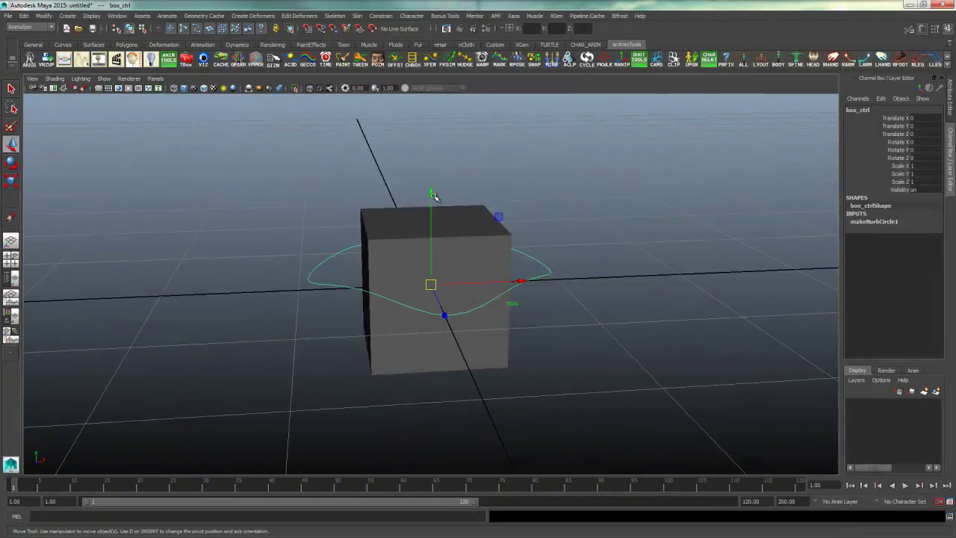
{"action": "left_click_drag", "start_coordinate": [431, 224], "coordinate": [430, 149]}
{"action": "left_click_drag", "start_coordinate": [523, 156], "coordinate": [603, 208], "text": "alt"}
{"action": "key", "text": "ctrl+z"}
{"action": "left_click_drag", "start_coordinate": [611, 271], "coordinate": [525, 279], "text": "alt"}
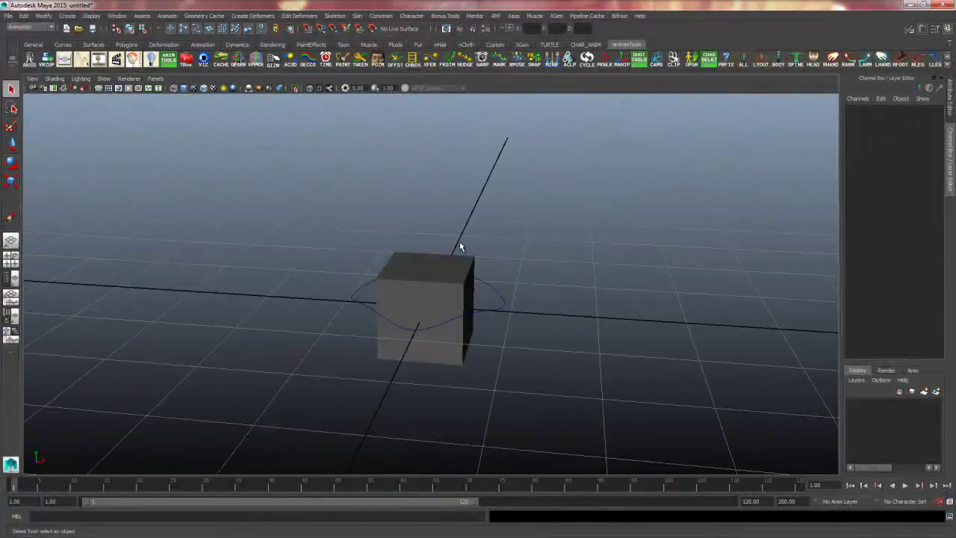
Parent the box to the box_ctrl curve
{"action": "left_click_drag", "start_coordinate": [511, 277], "coordinate": [441, 298], "text": "alt"}
{"action": "left_click", "coordinate": [441, 297]}
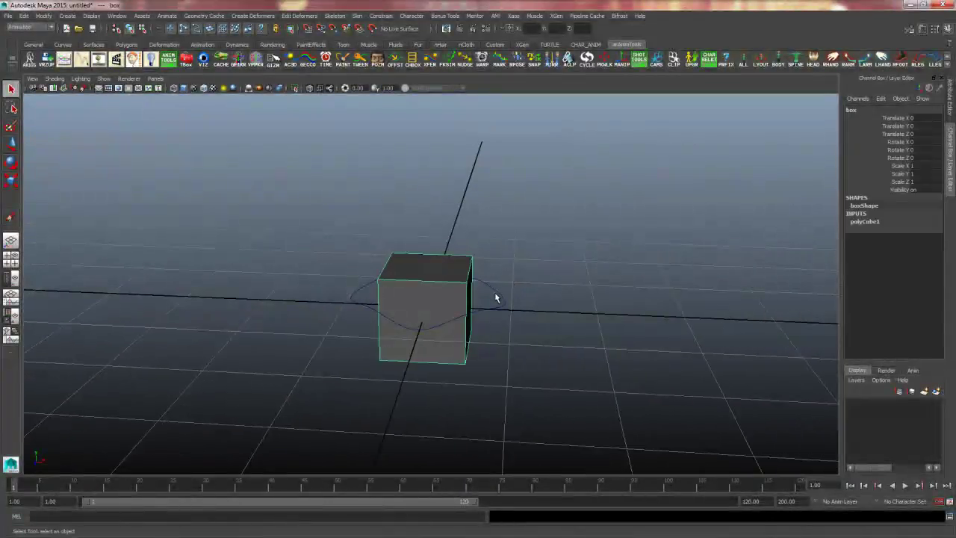
{"action": "left_click", "coordinate": [504, 301]}
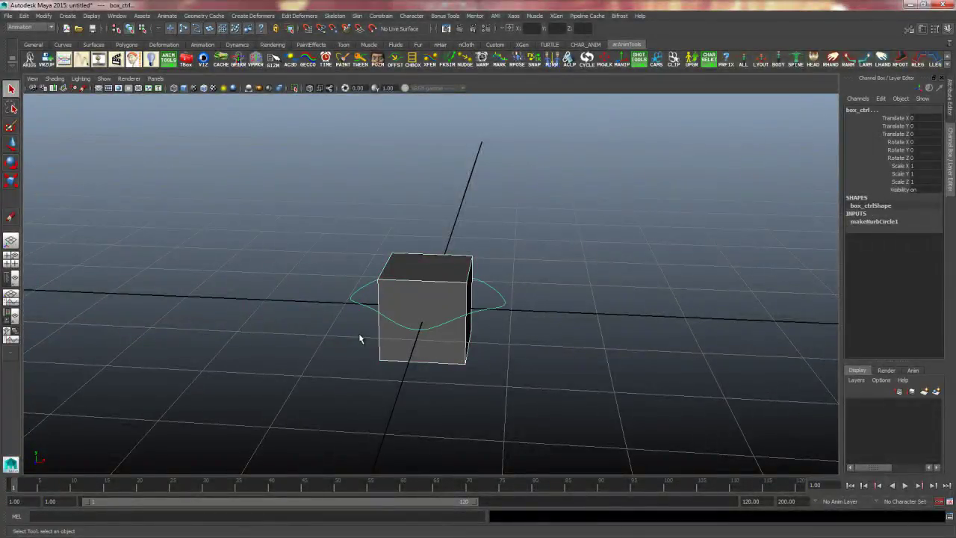
{"action": "key", "text": "p"}
{"action": "left_click", "coordinate": [571, 249]}
Test the parenting by moving box_ctrl together with the box, undo the move, and clear the selection
{"action": "left_click", "coordinate": [503, 306]}
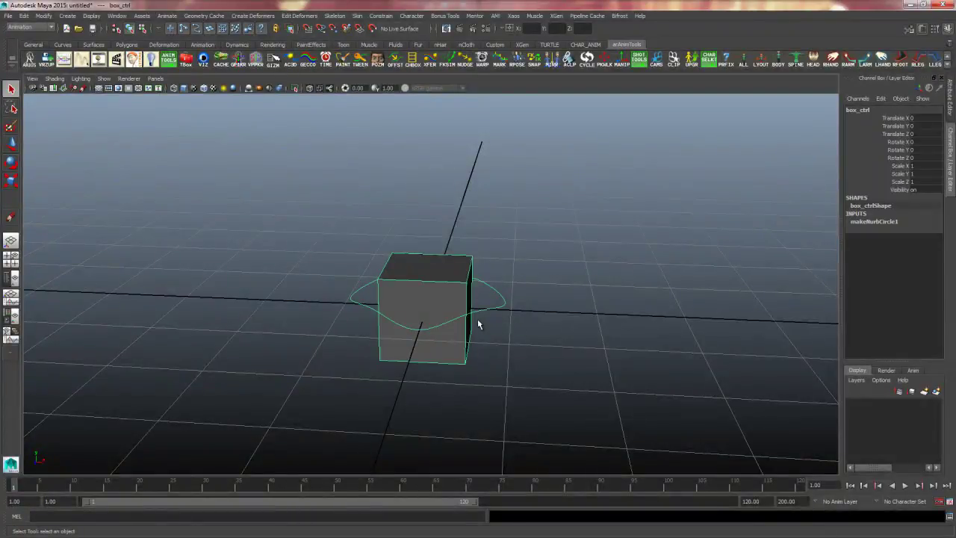
{"action": "key", "text": "w"}
{"action": "left_click_drag", "start_coordinate": [430, 304], "coordinate": [466, 220]}
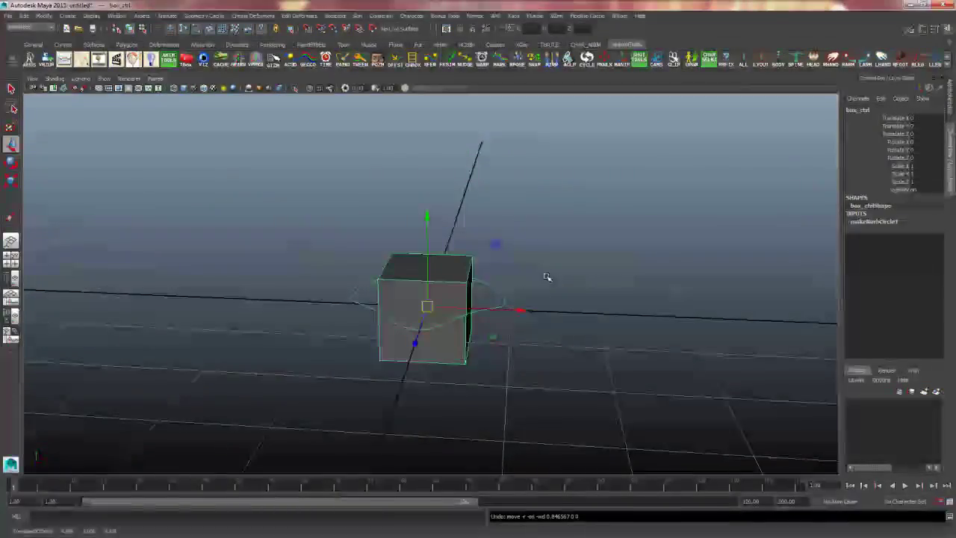
{"action": "left_click_drag", "start_coordinate": [547, 276], "coordinate": [565, 283], "text": "alt"}
{"action": "left_click", "coordinate": [538, 287]}
Enable drawing overrides on the box's shape node and set its display type to Reference
{"action": "left_click", "coordinate": [463, 295]}
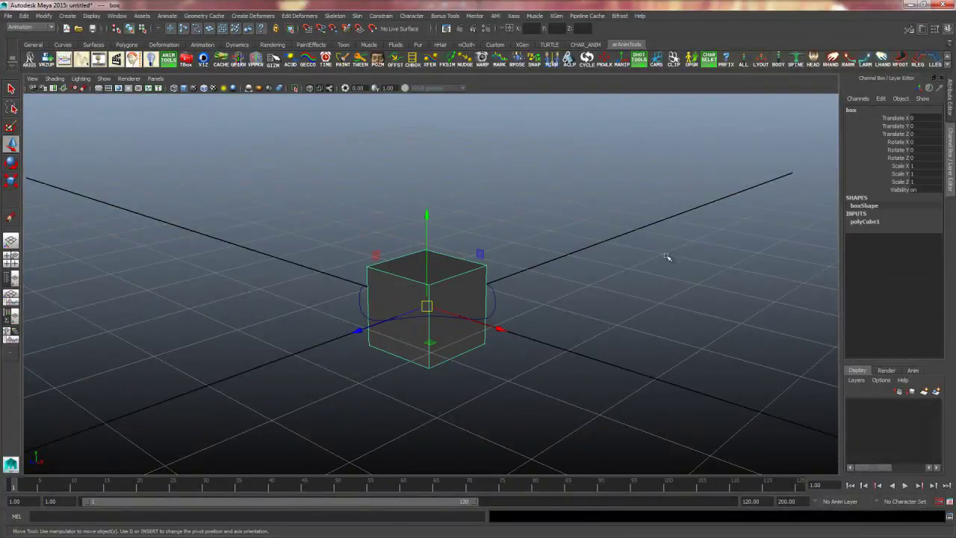
{"action": "left_click", "coordinate": [947, 105]}
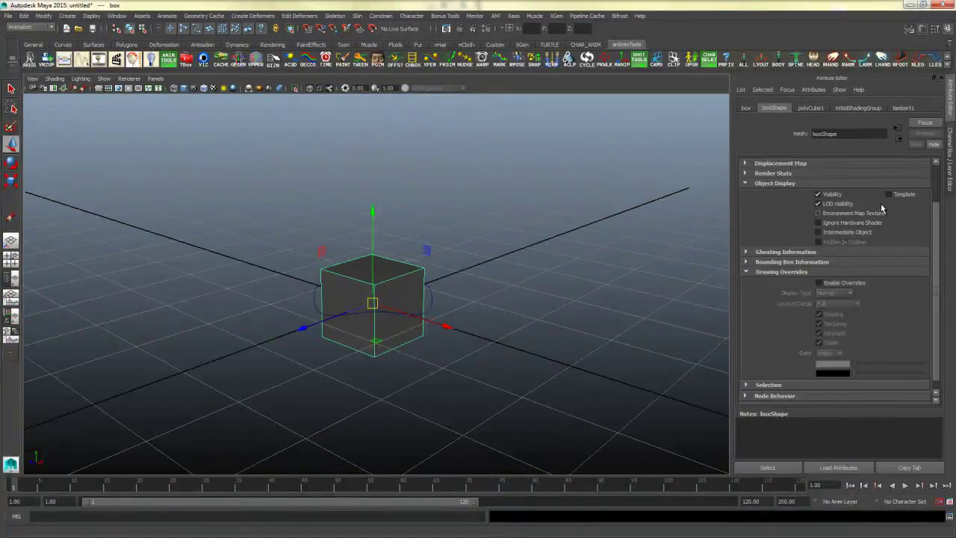
{"action": "left_click", "coordinate": [749, 183]}
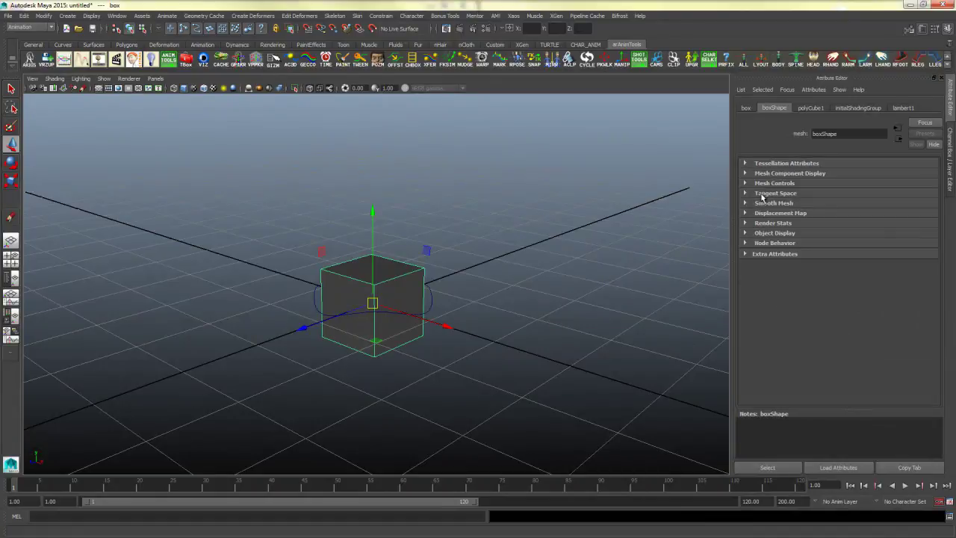
{"action": "left_click", "coordinate": [770, 233]}
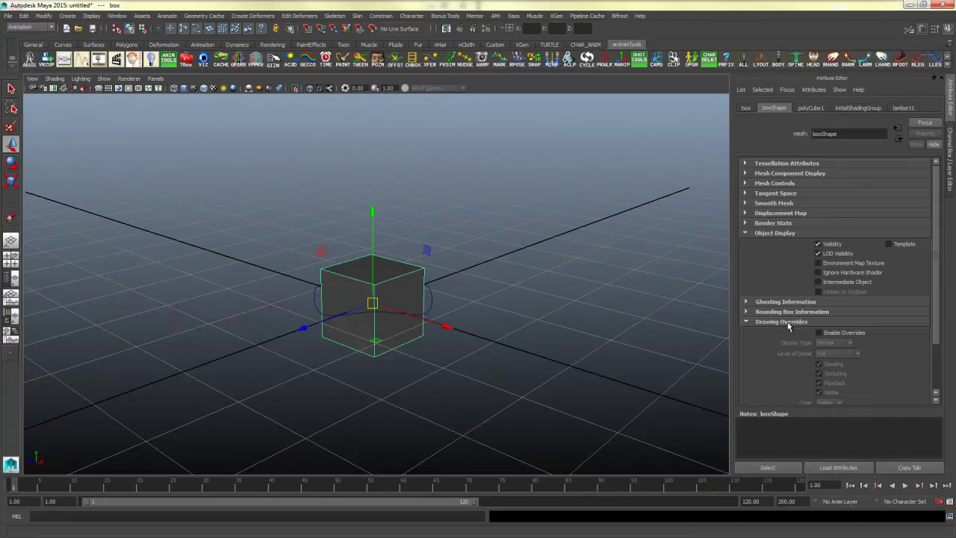
{"action": "left_click", "coordinate": [826, 334]}
{"action": "left_click", "coordinate": [848, 344]}
{"action": "left_click", "coordinate": [831, 364]}
{"action": "left_click", "coordinate": [550, 319]}
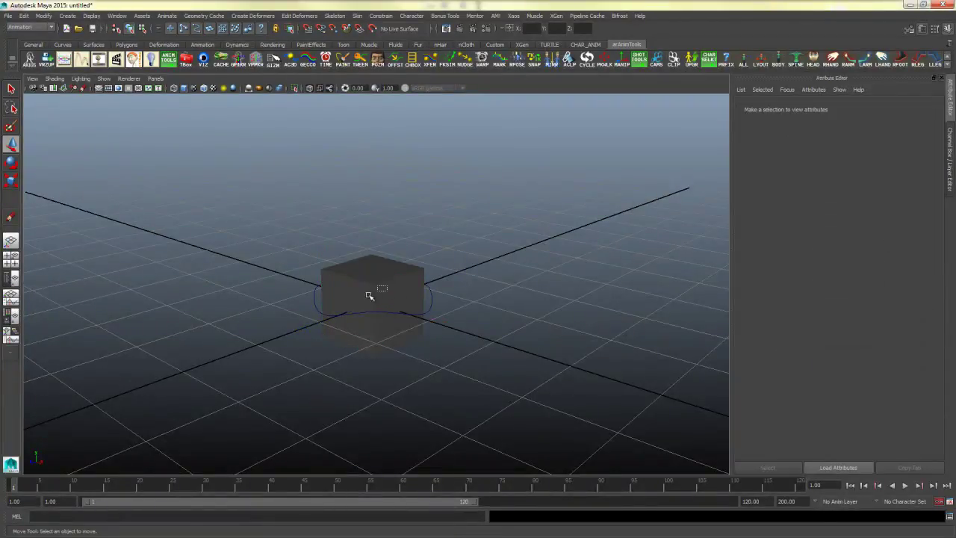
Check in the viewport whether the box or only the box_ctrl curve can be selected
{"action": "left_click_drag", "start_coordinate": [366, 297], "coordinate": [391, 292], "text": "alt"}
{"action": "left_click_drag", "start_coordinate": [451, 303], "coordinate": [434, 305], "text": "alt"}
{"action": "left_click", "coordinate": [435, 300]}
{"action": "right_click_drag", "start_coordinate": [479, 335], "coordinate": [418, 324], "text": "alt"}
{"action": "left_click_drag", "start_coordinate": [396, 319], "coordinate": [382, 316], "text": "alt"}
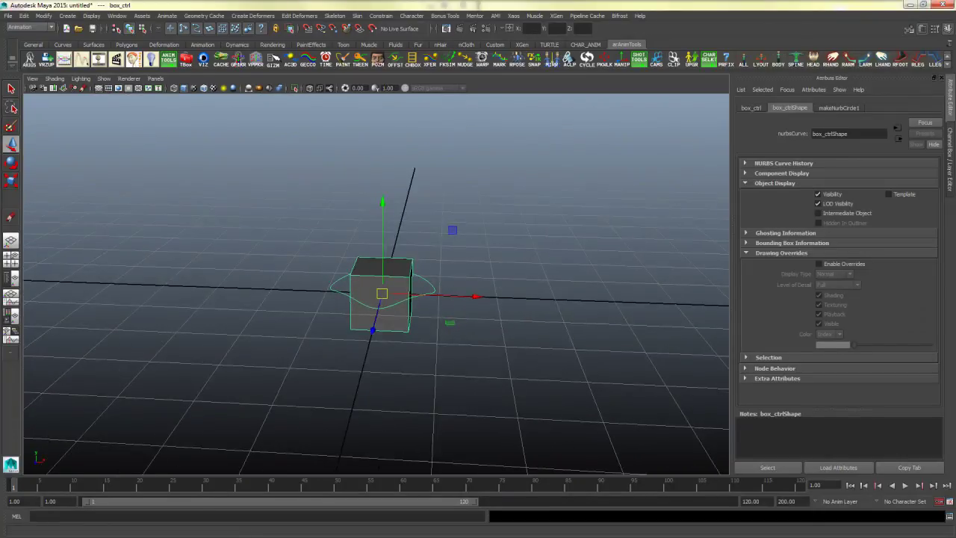
{"action": "left_click", "coordinate": [536, 254]}
{"action": "left_click_drag", "start_coordinate": [535, 254], "coordinate": [473, 286], "text": "alt"}
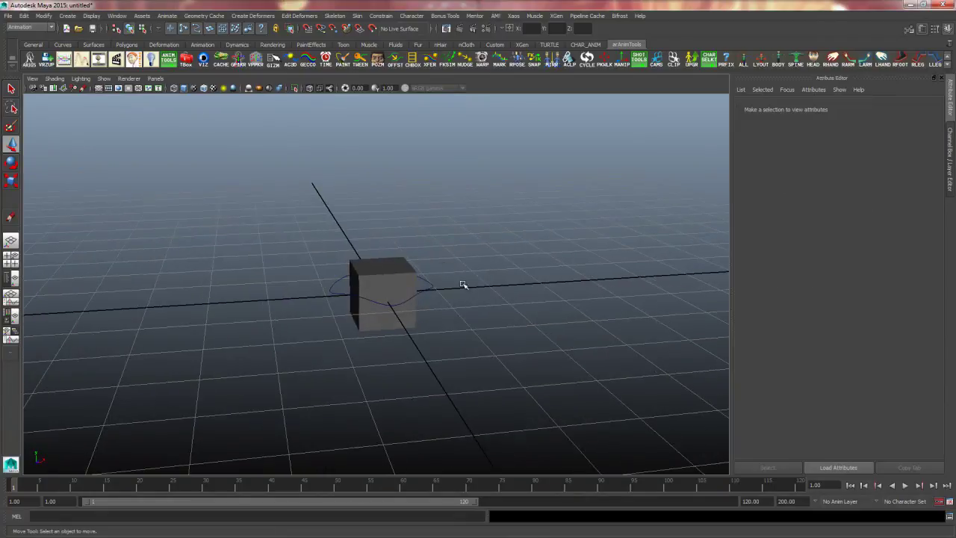
Test-move the box_ctrl curve slightly along X, and undo the move
{"action": "left_click", "coordinate": [431, 292]}
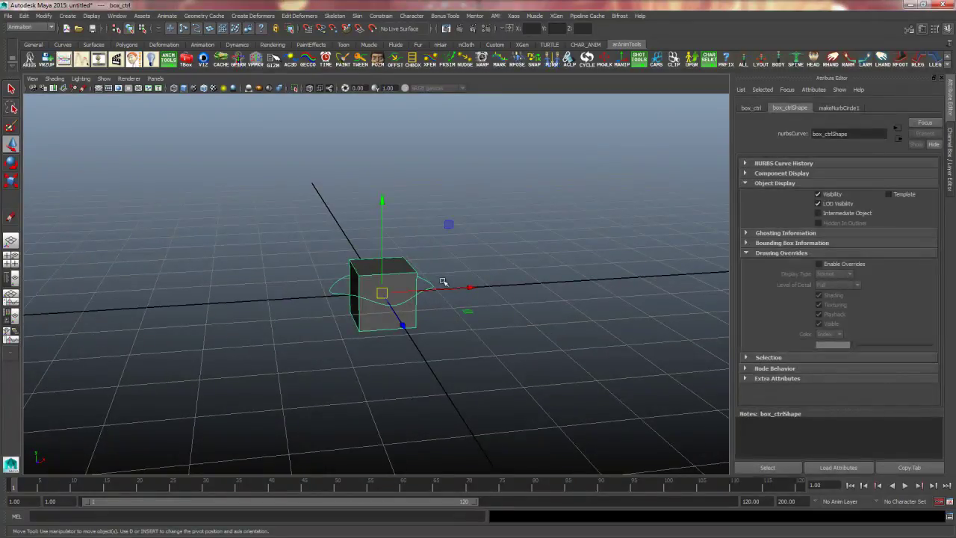
{"action": "mouse_move", "coordinate": [462, 289]}
{"action": "left_mouse_down"}
{"action": "mouse_move", "coordinate": [303, 292]}
{"action": "mouse_move", "coordinate": [474, 291]}
{"action": "left_mouse_up"}
{"action": "key", "text": "ctrl+z"}
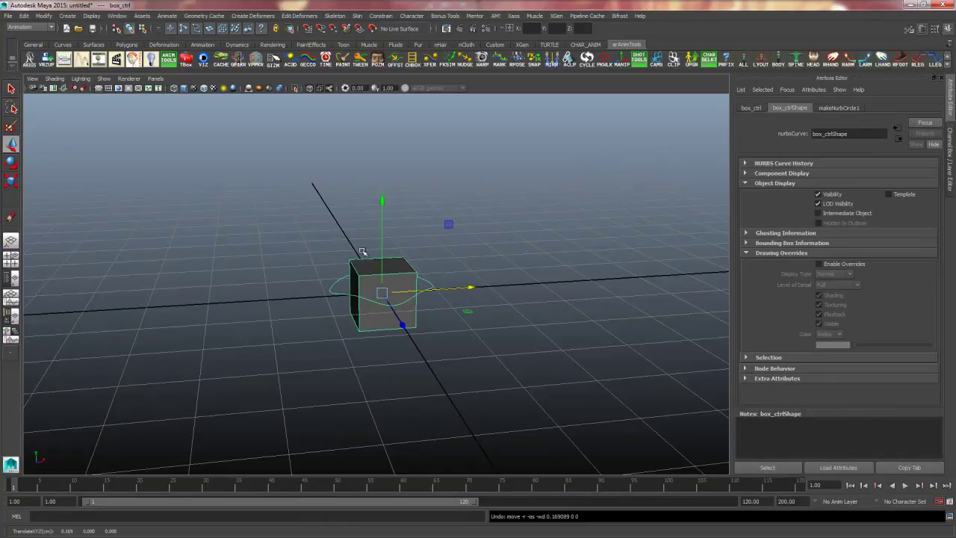
Create a locator, move it to about -4.14 on X, and display its channel values
{"action": "left_click", "coordinate": [66, 16]}
{"action": "left_click", "coordinate": [78, 187]}
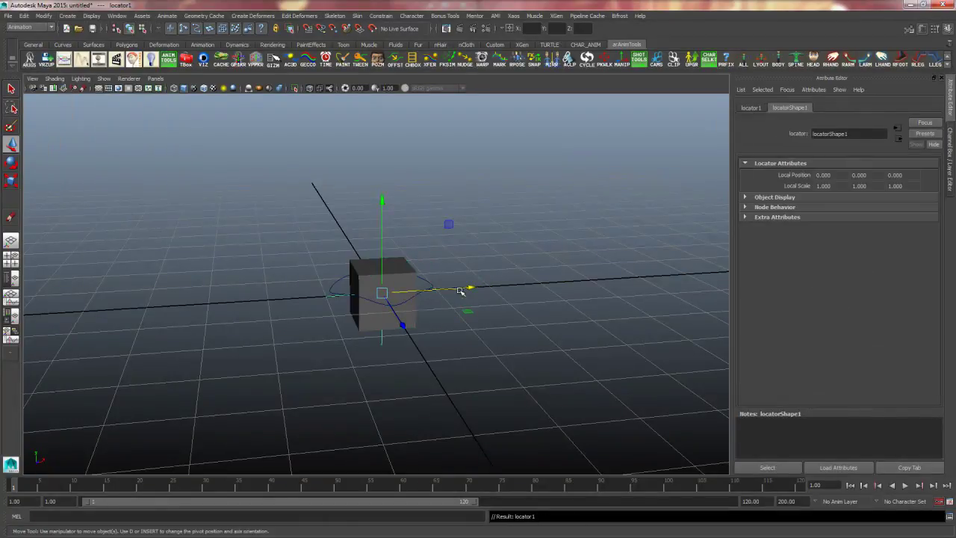
{"action": "left_click_drag", "start_coordinate": [435, 290], "coordinate": [188, 295]}
{"action": "key", "text": "ctrl+a"}
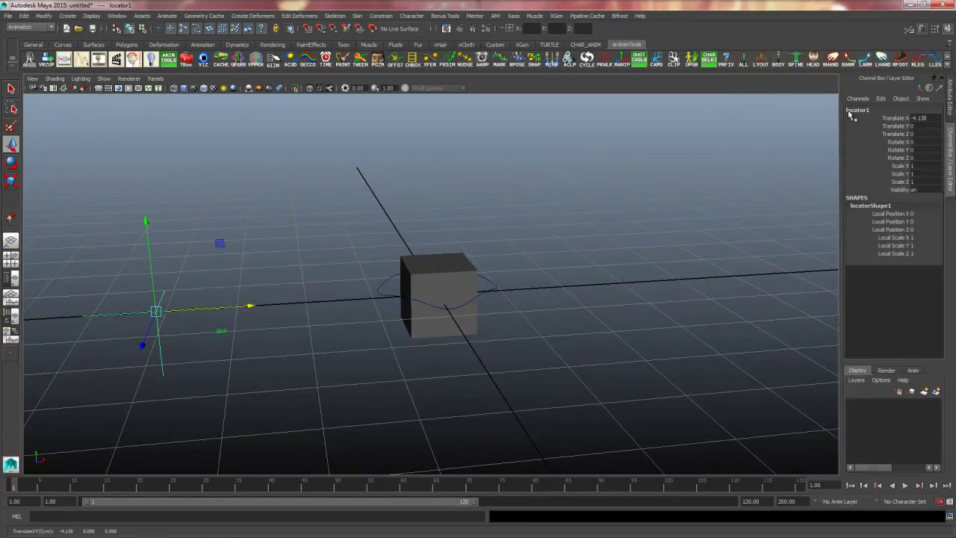
Create a second locator, move it to about 4.12 on X, and clear the selection
{"action": "left_click", "coordinate": [68, 16]}
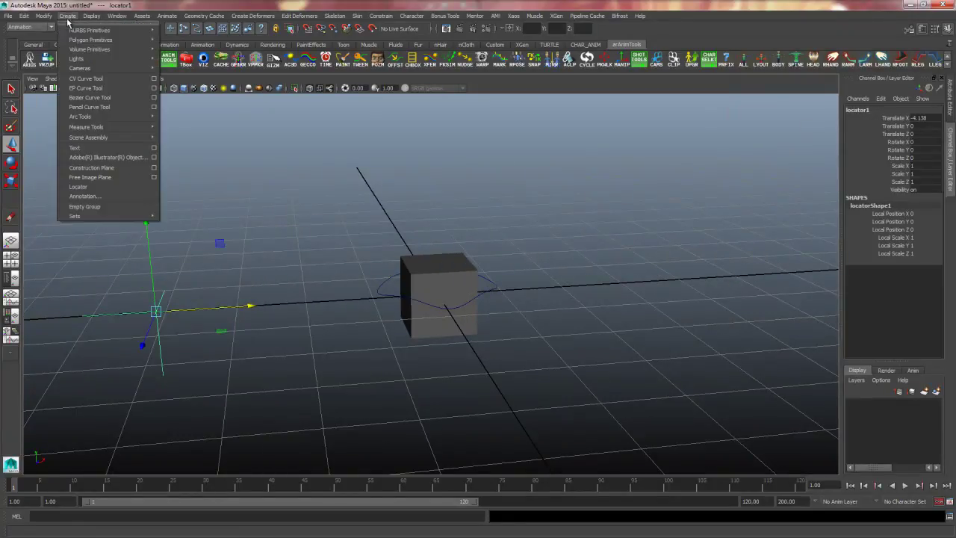
{"action": "left_click", "coordinate": [79, 187]}
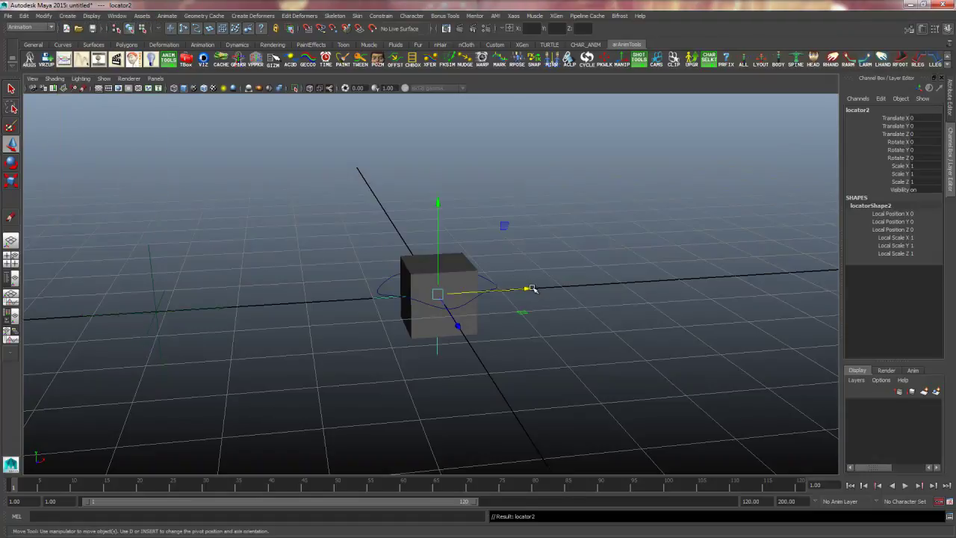
{"action": "left_click_drag", "start_coordinate": [530, 286], "coordinate": [761, 243]}
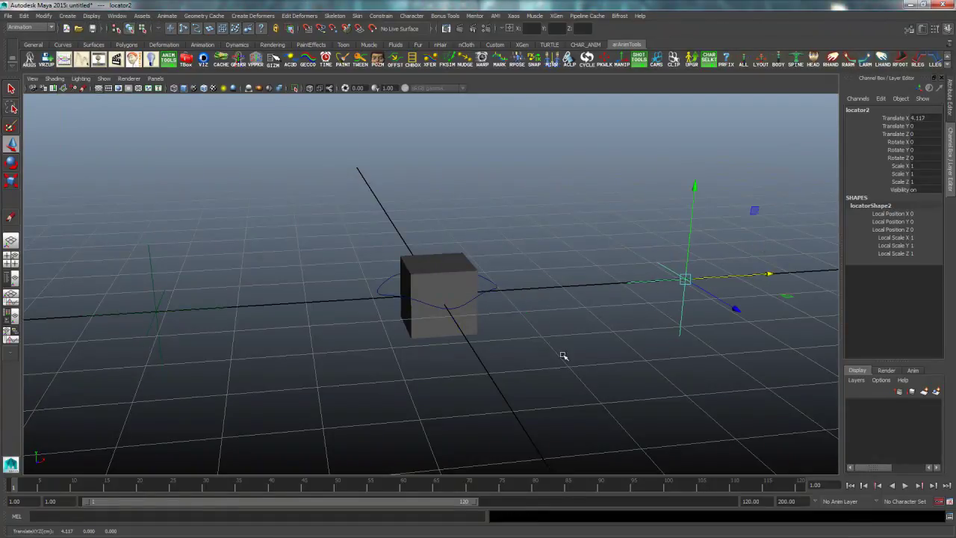
{"action": "left_click_drag", "start_coordinate": [566, 354], "coordinate": [441, 377], "text": "alt"}
{"action": "left_click", "coordinate": [451, 376]}
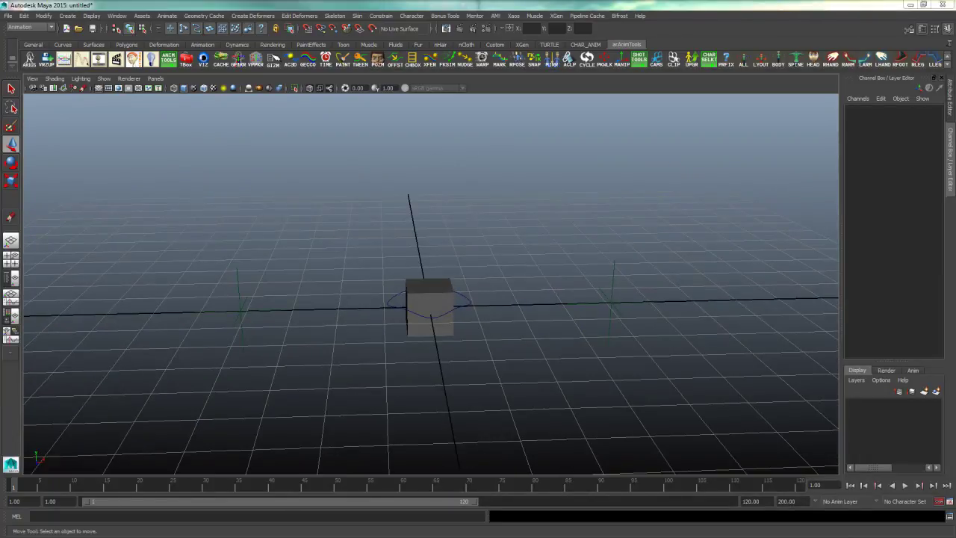
Group the box_ctrl curve, rename the group box_group, and clear the selection
{"action": "left_click", "coordinate": [471, 307]}
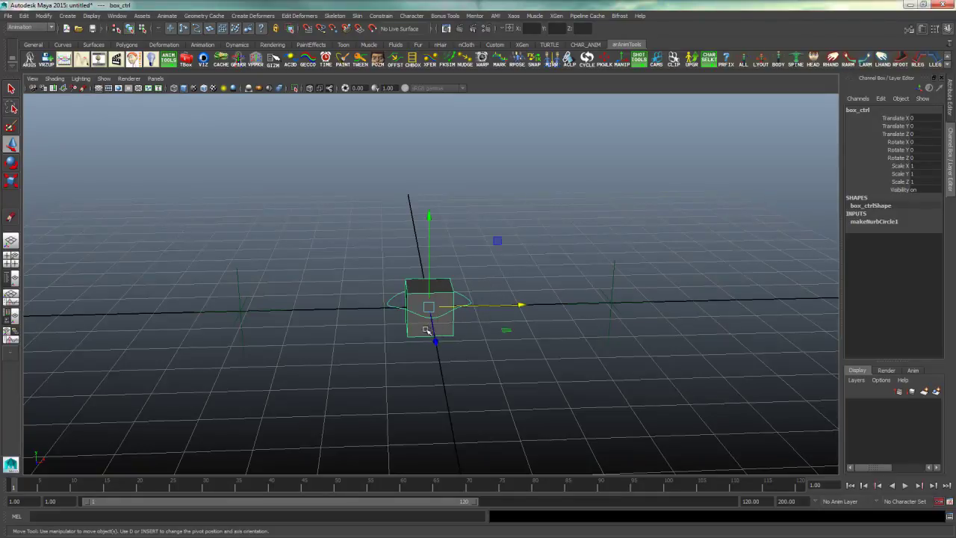
{"action": "key", "text": "ctrl+g"}
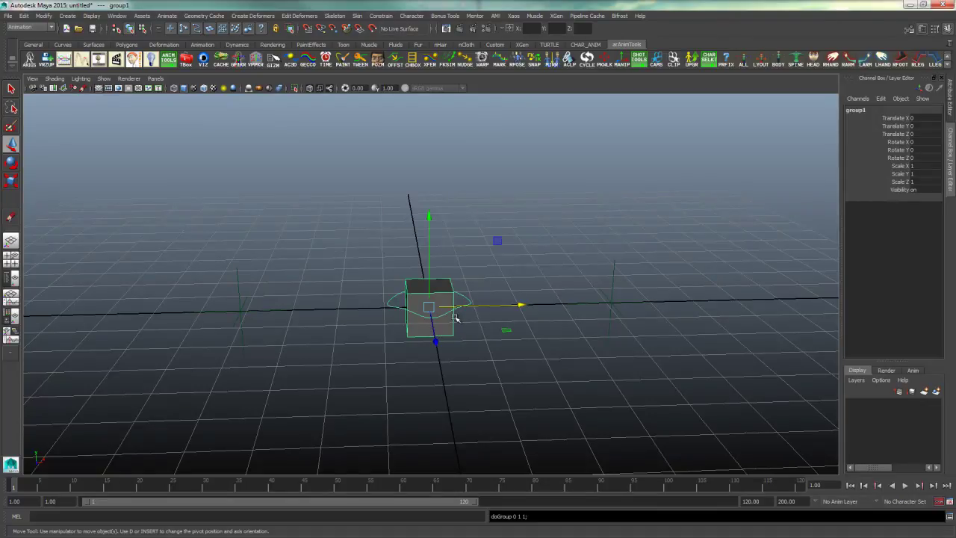
{"action": "double_click", "coordinate": [876, 110]}
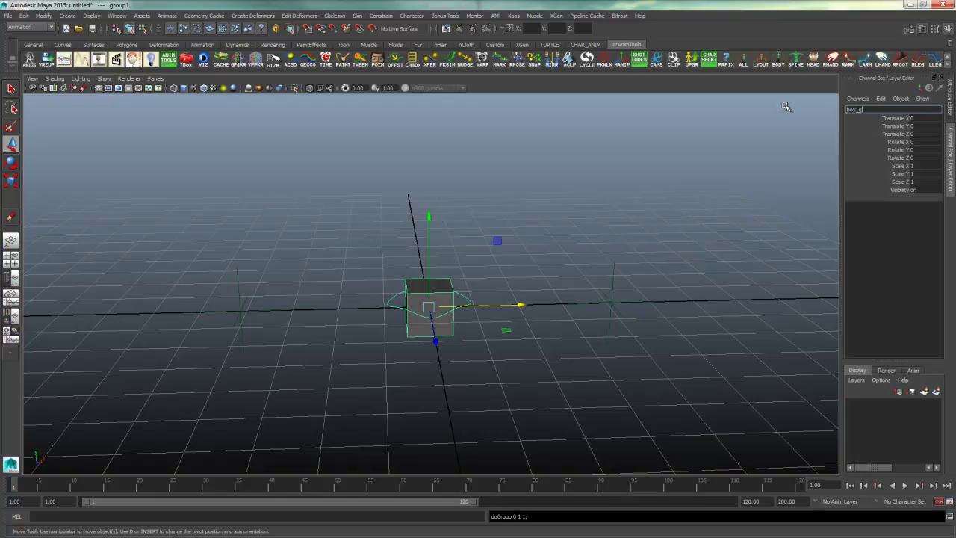
{"action": "key", "text": "Return"}
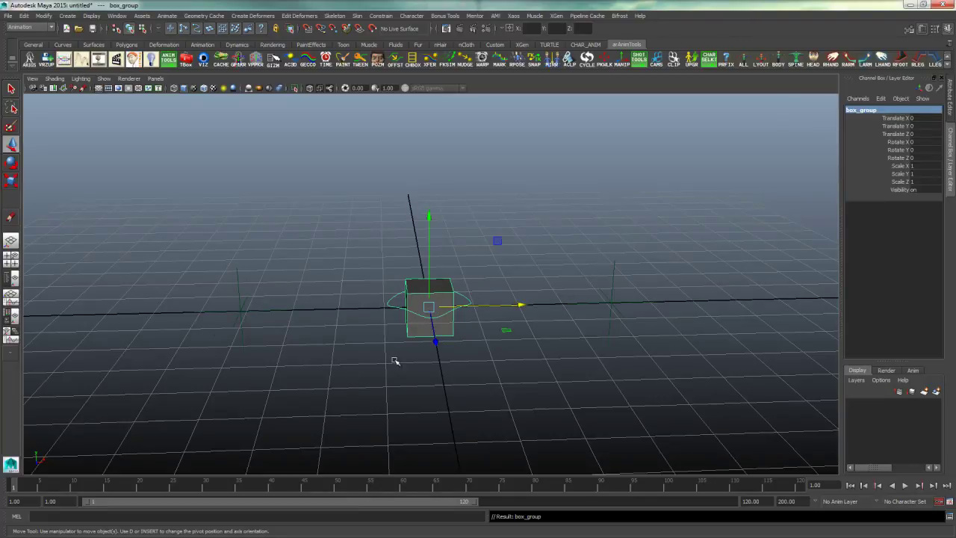
{"action": "left_click", "coordinate": [395, 404]}
{"action": "key", "text": "q"}
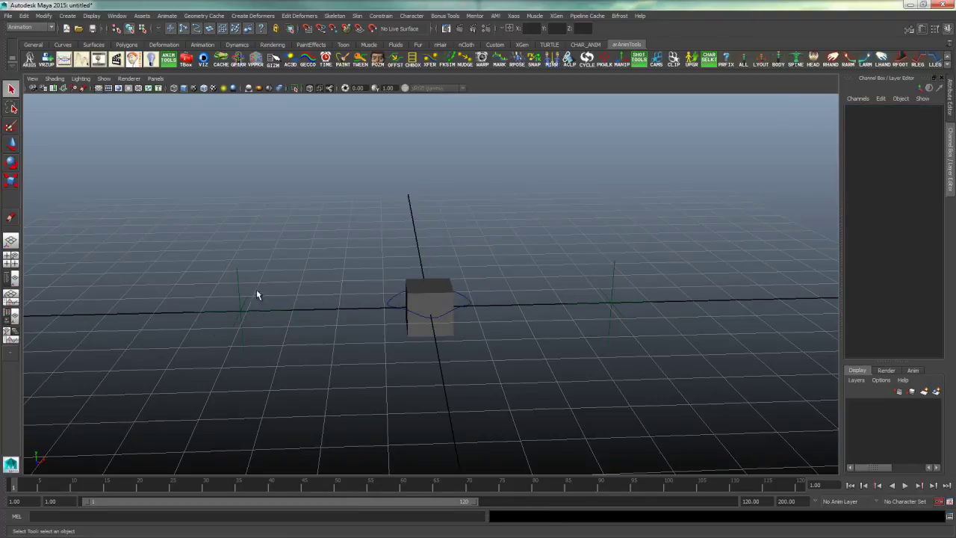
Parent-constrain box_group to locator1 and locator2 on all axes with Maintain Offset off, then minimise the Outliner and clear the selection
{"action": "left_click_drag", "start_coordinate": [257, 288], "coordinate": [205, 363]}
{"action": "left_click_drag", "start_coordinate": [650, 277], "coordinate": [572, 355]}
{"action": "left_click", "coordinate": [117, 16]}
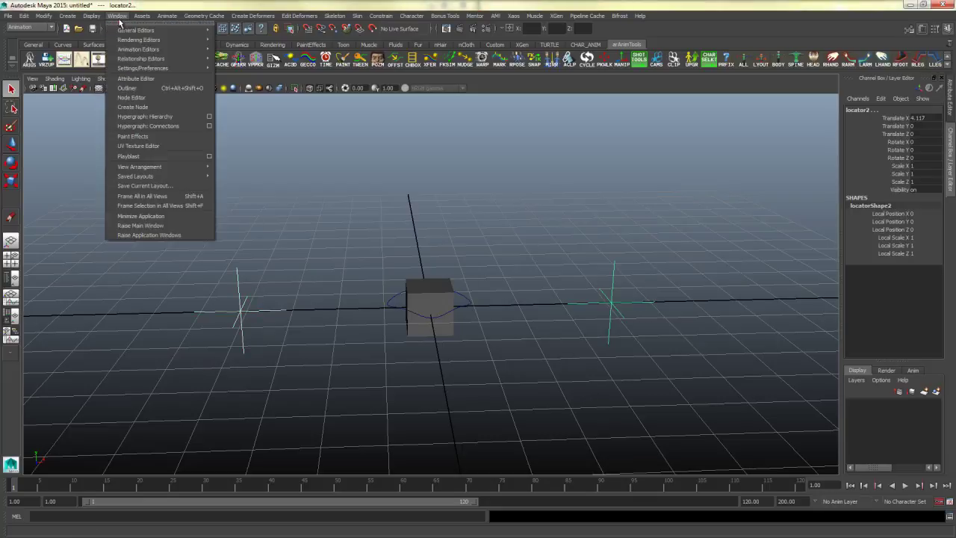
{"action": "left_click", "coordinate": [151, 92]}
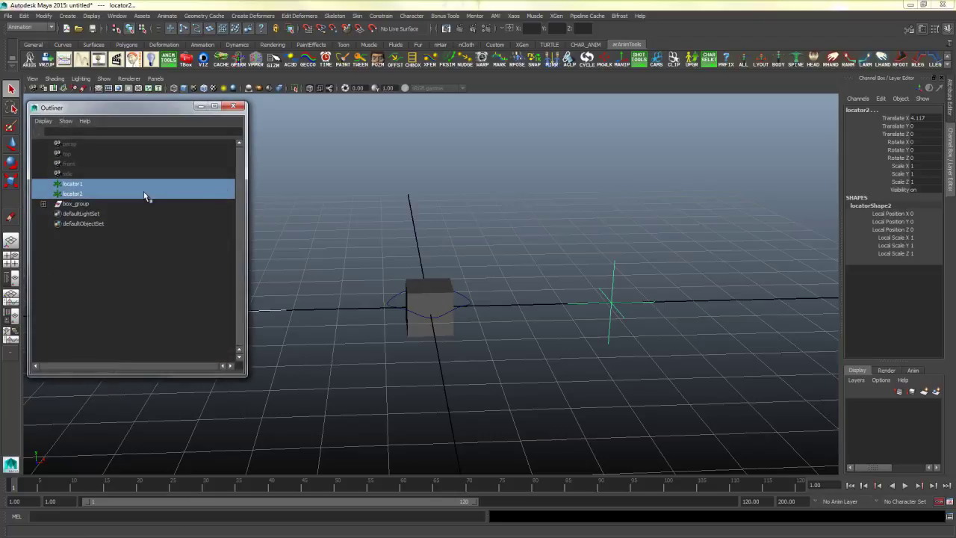
{"action": "left_click", "coordinate": [75, 206], "text": "ctrl"}
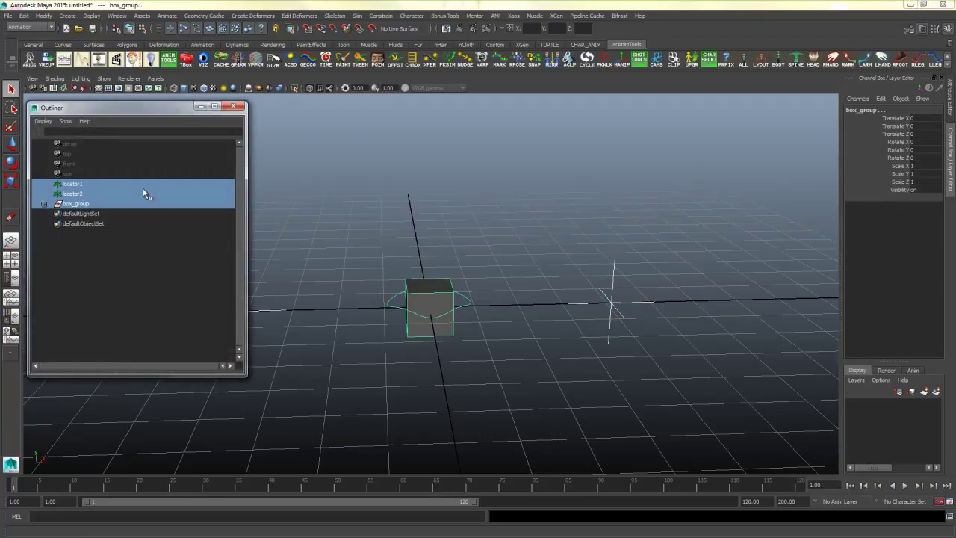
{"action": "left_click", "coordinate": [26, 28]}
{"action": "left_click", "coordinate": [28, 35]}
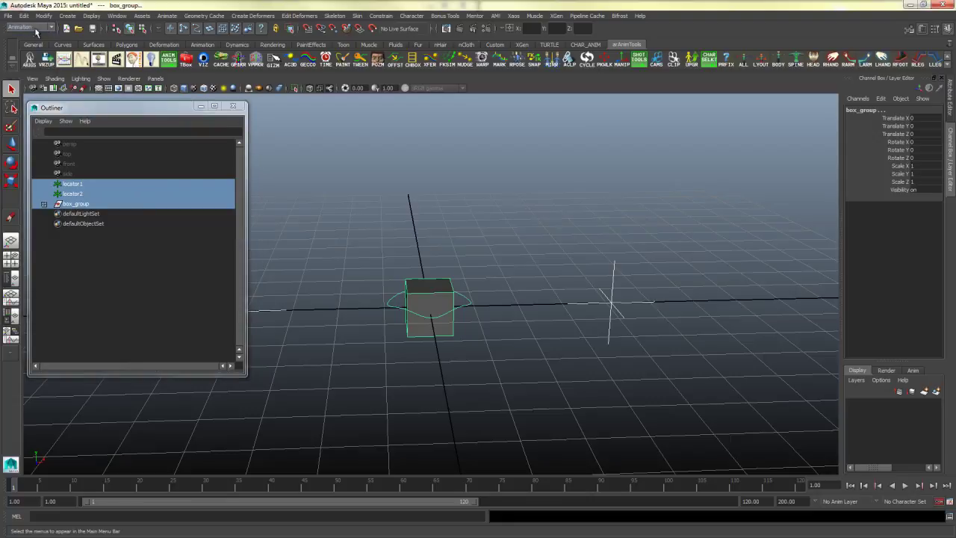
{"action": "left_click", "coordinate": [381, 16]}
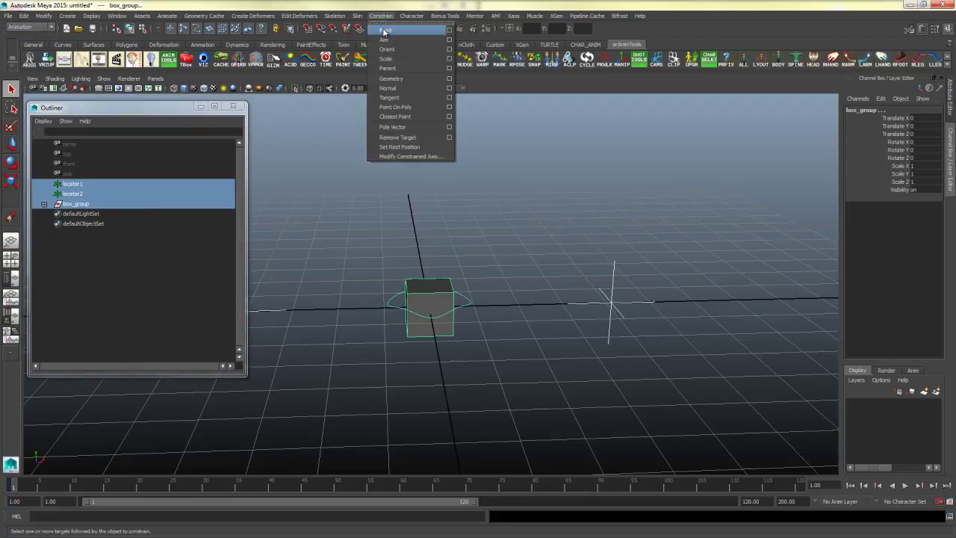
{"action": "left_click", "coordinate": [449, 68]}
{"action": "left_click", "coordinate": [556, 170]}
{"action": "left_click", "coordinate": [575, 192]}
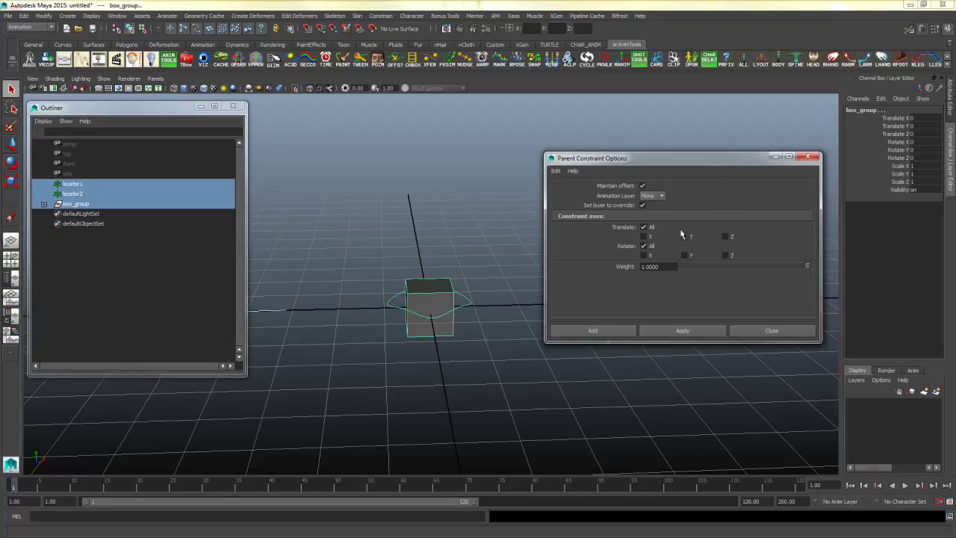
{"action": "left_click", "coordinate": [643, 186]}
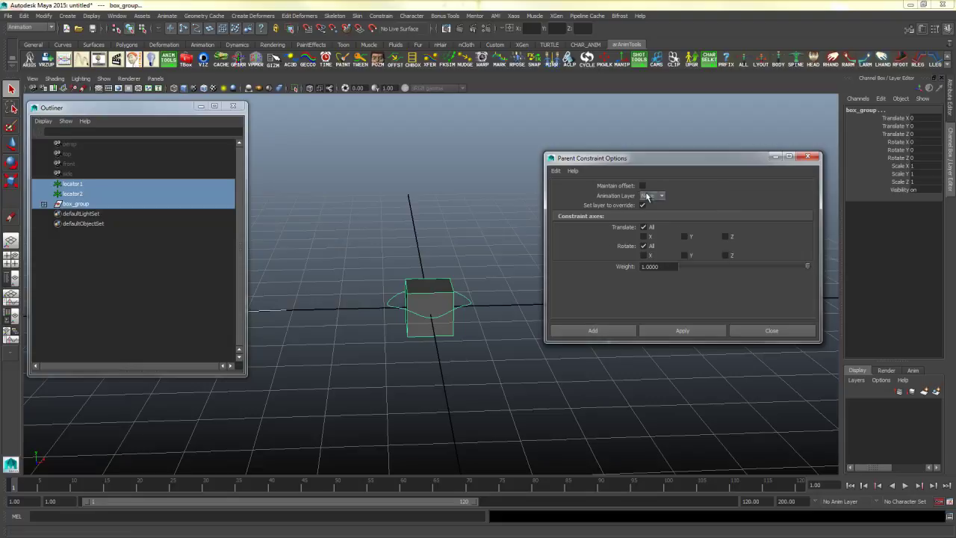
{"action": "left_click", "coordinate": [617, 329]}
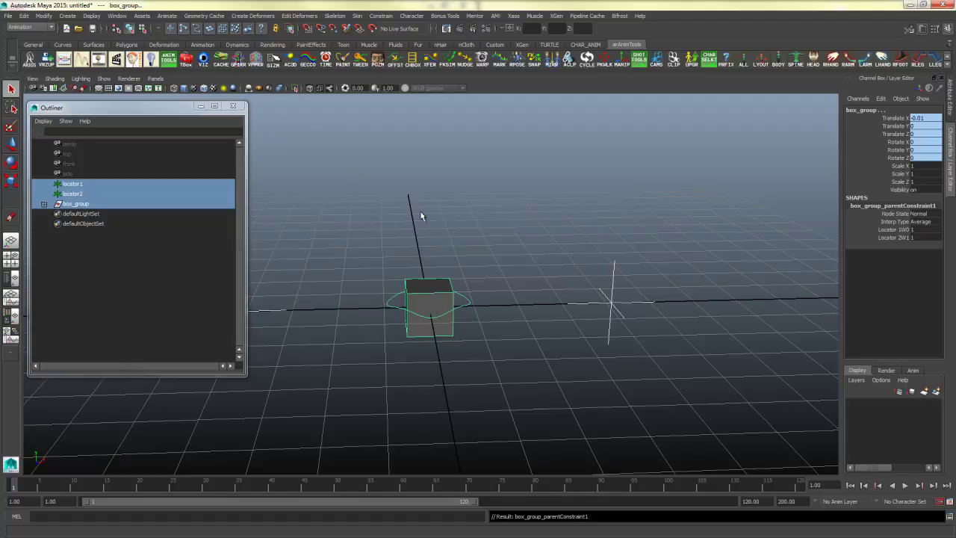
{"action": "left_click", "coordinate": [199, 107]}
{"action": "left_click", "coordinate": [314, 201]}
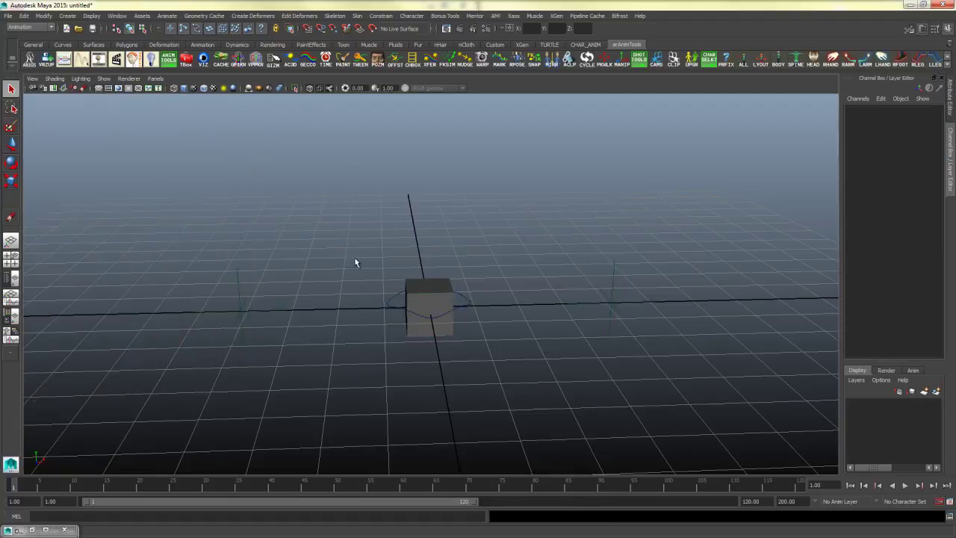
{"action": "left_click", "coordinate": [392, 301]}
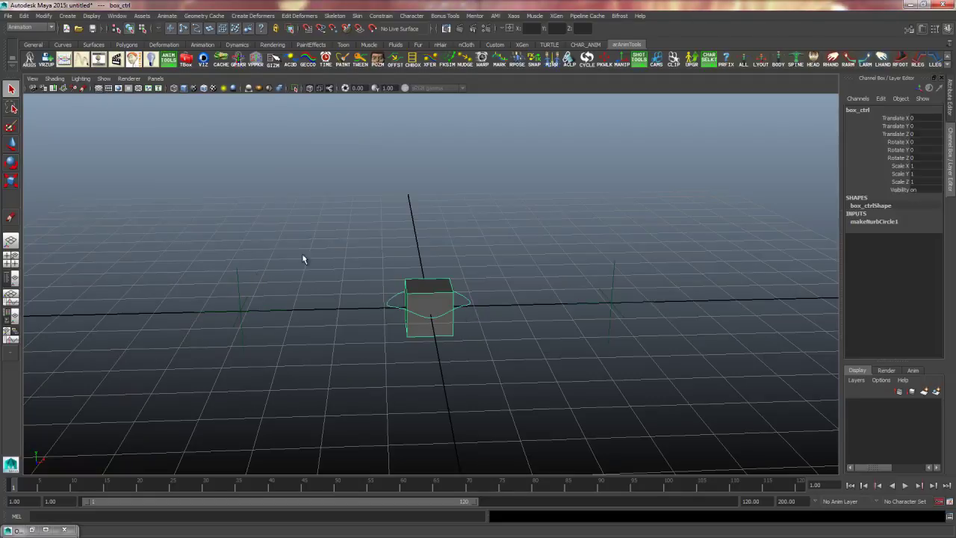
{"action": "left_click", "coordinate": [513, 247]}
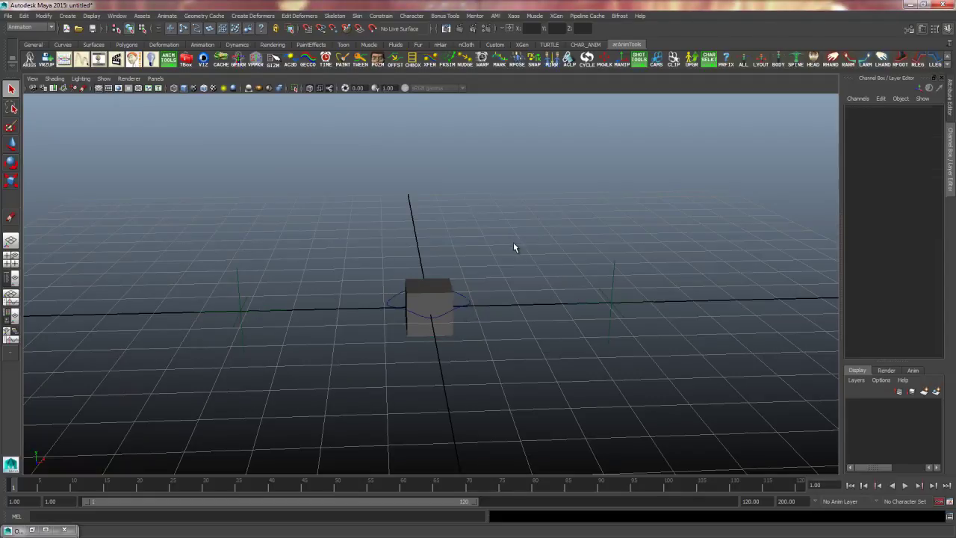
{"action": "left_click", "coordinate": [612, 293]}
{"action": "left_click", "coordinate": [239, 295]}
{"action": "left_click", "coordinate": [486, 305]}
Add a keyable float attribute named switch to box_ctrl, with minimum 0, maximum 1 and default 0
{"action": "left_click_drag", "start_coordinate": [481, 288], "coordinate": [470, 323]}
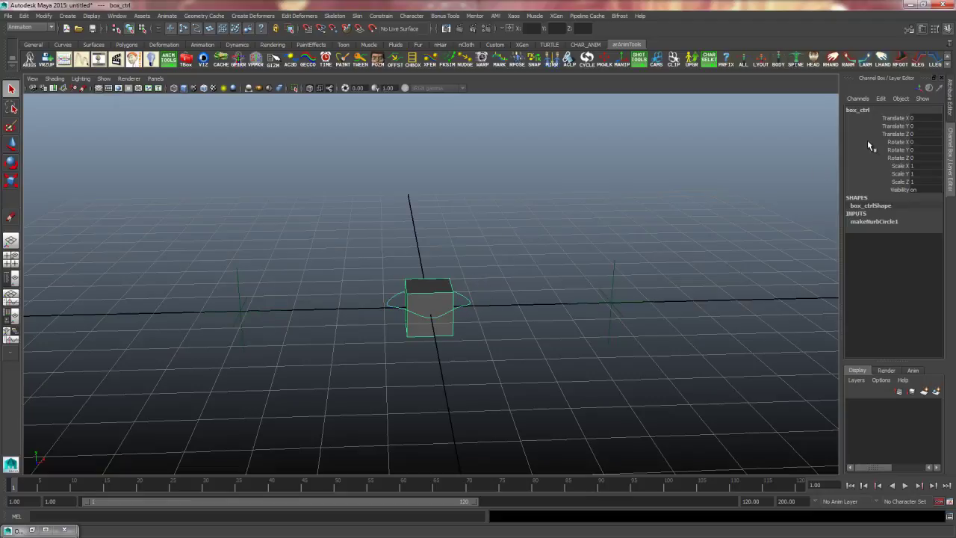
{"action": "left_click", "coordinate": [882, 98]}
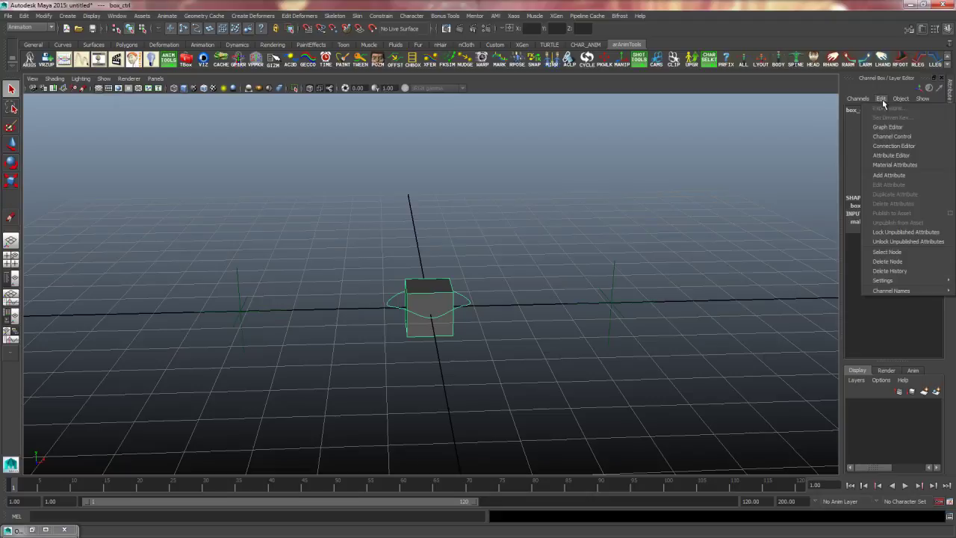
{"action": "left_click", "coordinate": [896, 175]}
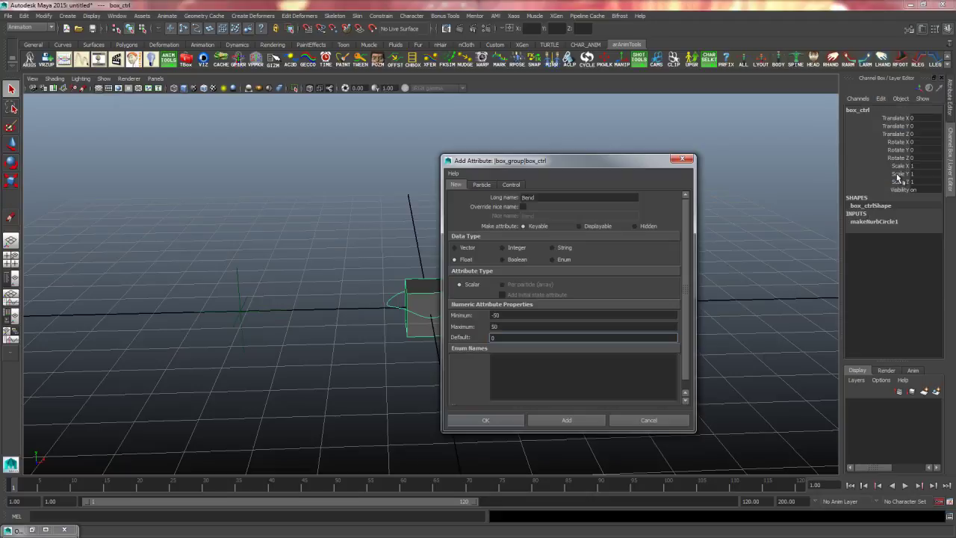
{"action": "left_click", "coordinate": [549, 197]}
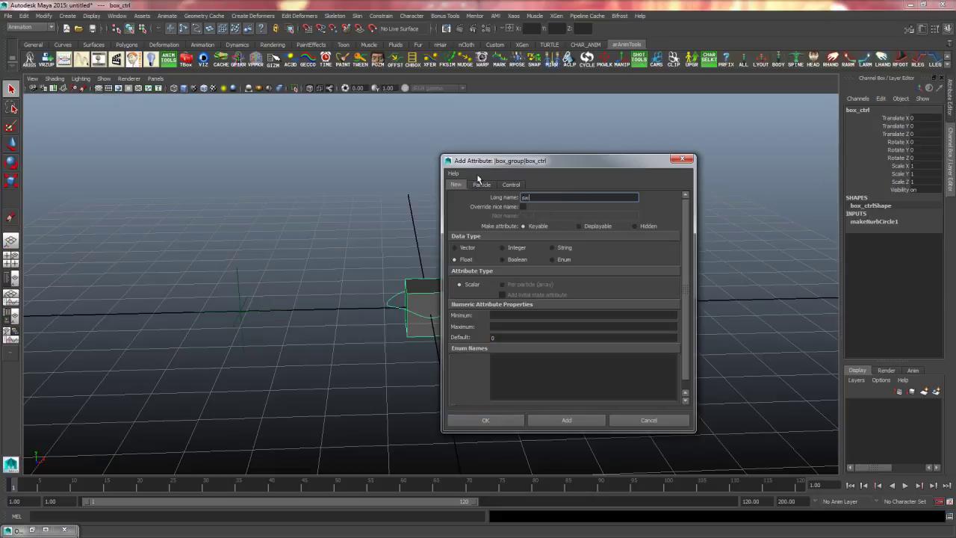
{"action": "left_click", "coordinate": [511, 314]}
{"action": "key", "text": "Tab"}
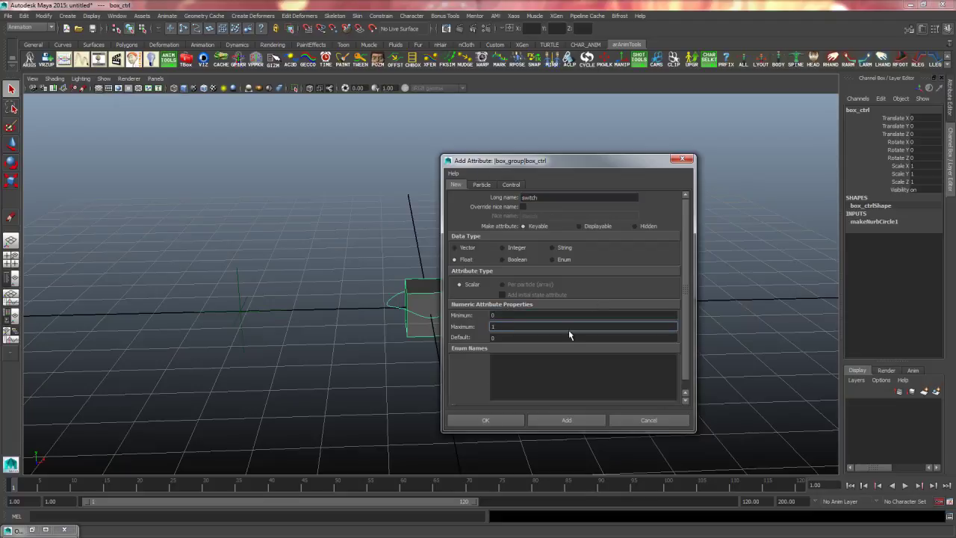
{"action": "left_click", "coordinate": [506, 424]}
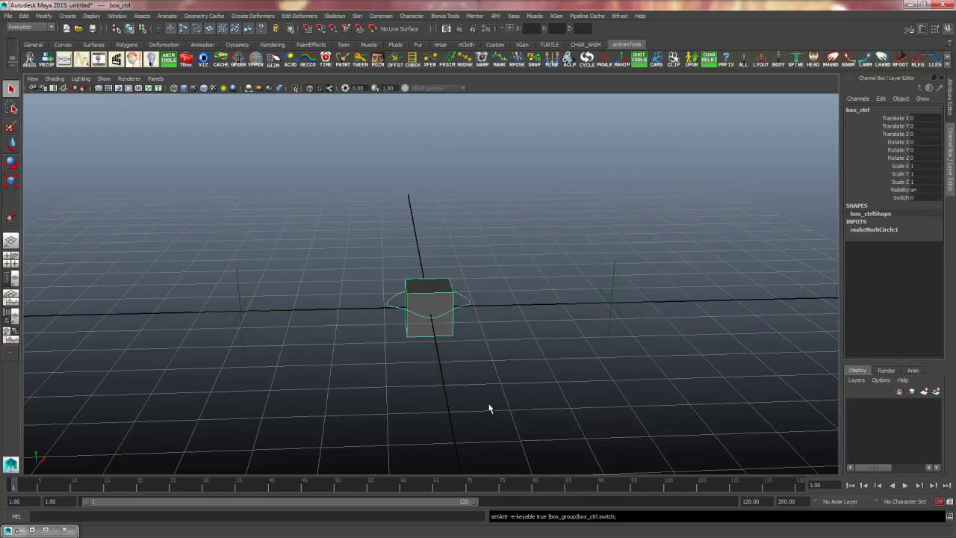
{"action": "left_click", "coordinate": [480, 389]}
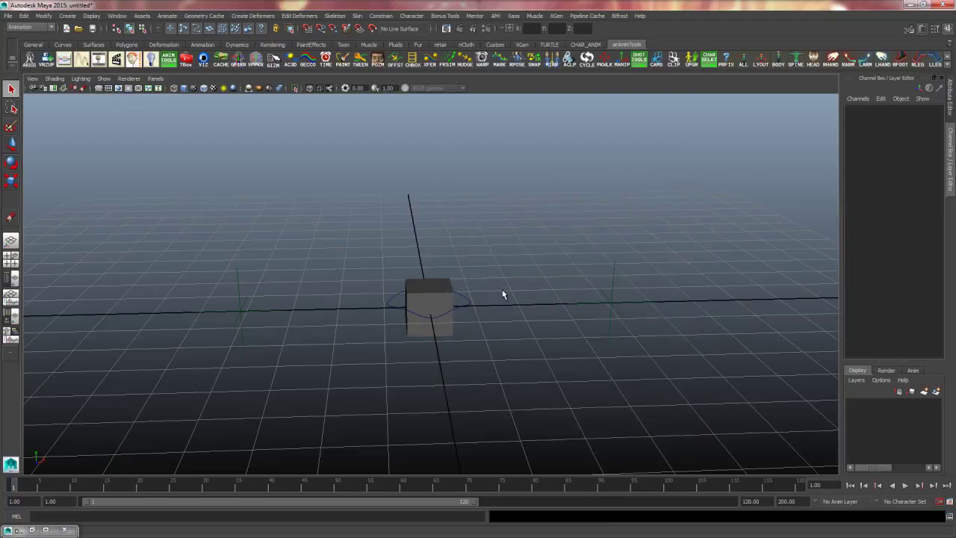
Test-move the box_ctrl curve about -1.41 along X, and undo the move
{"action": "left_click", "coordinate": [469, 324]}
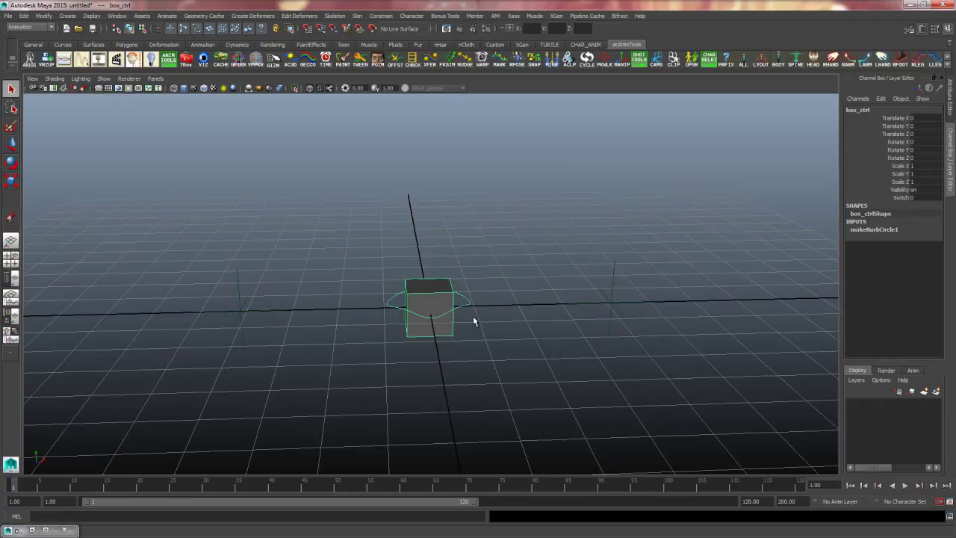
{"action": "key", "text": "w"}
{"action": "left_click_drag", "start_coordinate": [504, 299], "coordinate": [446, 322]}
{"action": "key", "text": "ctrl+z"}
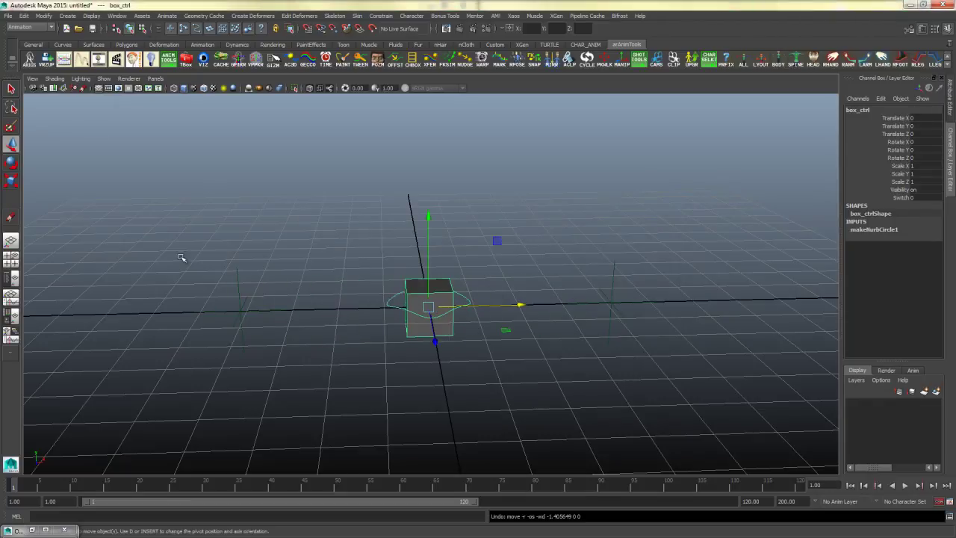
Open Set Driven Key, load box_ctrl as the driver, and choose its Switch attribute
{"action": "left_click", "coordinate": [166, 16]}
{"action": "mouse_move", "coordinate": [226, 63]}
{"action": "left_click", "coordinate": [282, 64]}
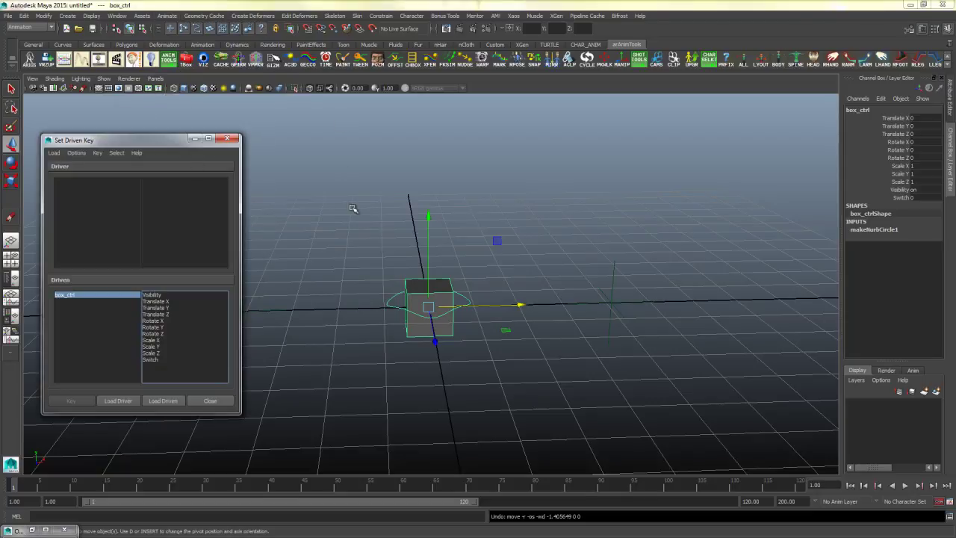
{"action": "middle_click_drag", "start_coordinate": [349, 211], "coordinate": [419, 206], "text": "alt"}
{"action": "left_click_drag", "start_coordinate": [419, 207], "coordinate": [378, 281], "text": "alt"}
{"action": "left_click_drag", "start_coordinate": [447, 278], "coordinate": [467, 312]}
{"action": "left_click_drag", "start_coordinate": [446, 280], "coordinate": [471, 314]}
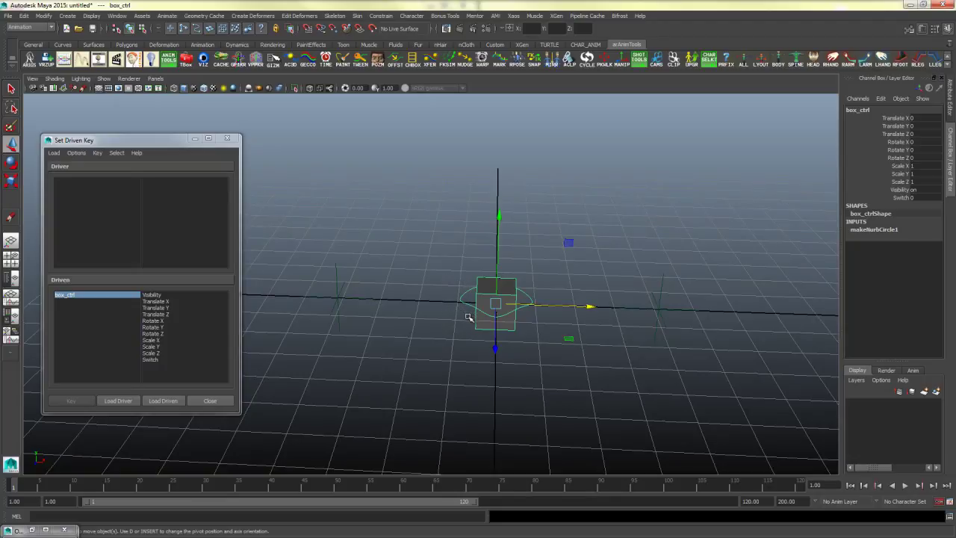
{"action": "left_click", "coordinate": [120, 401]}
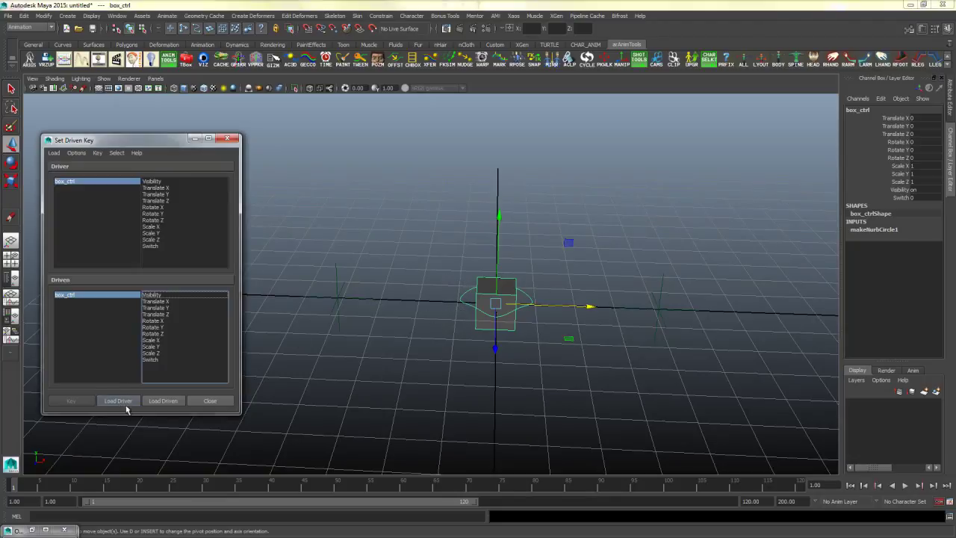
{"action": "left_click", "coordinate": [153, 246]}
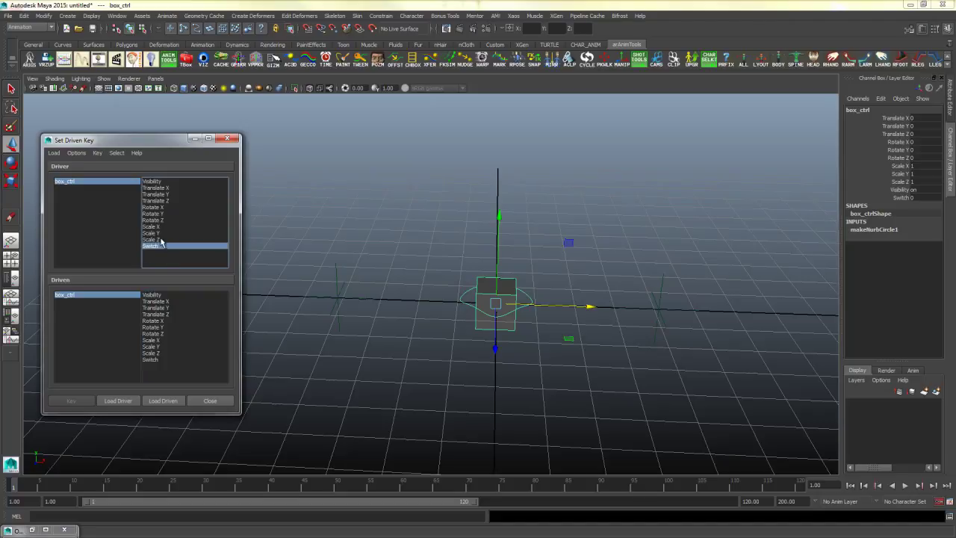
Load box_group_parentConstraint1 from the Outliner as the driven object and choose its Locator 2W1 weight
{"action": "mouse_move", "coordinate": [373, 288]}
{"action": "left_mouse_down", "text": "alt"}
{"action": "mouse_move", "coordinate": [450, 297]}
{"action": "mouse_move", "coordinate": [365, 284]}
{"action": "left_mouse_up", "text": "alt"}
{"action": "key", "text": "o"}
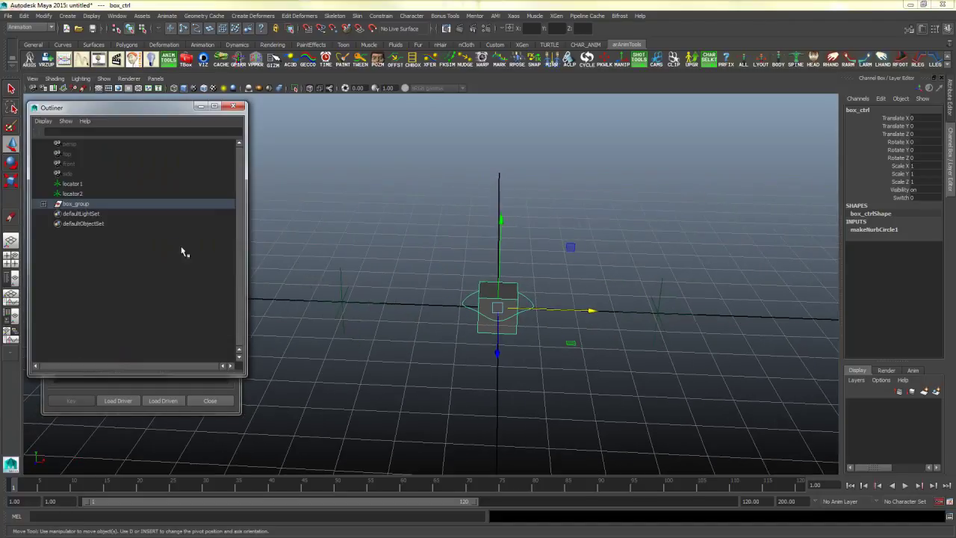
{"action": "left_click_drag", "start_coordinate": [135, 100], "coordinate": [782, 129]}
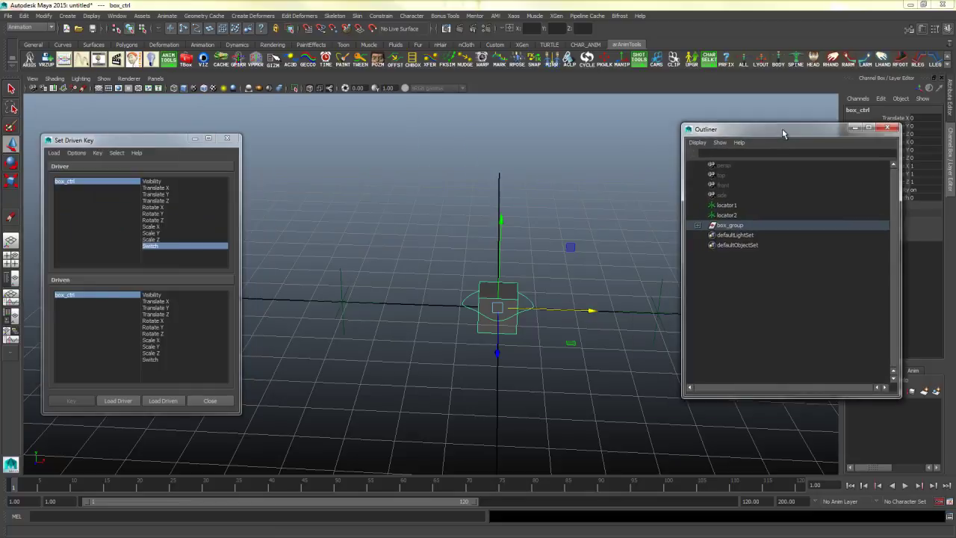
{"action": "left_click", "coordinate": [698, 226]}
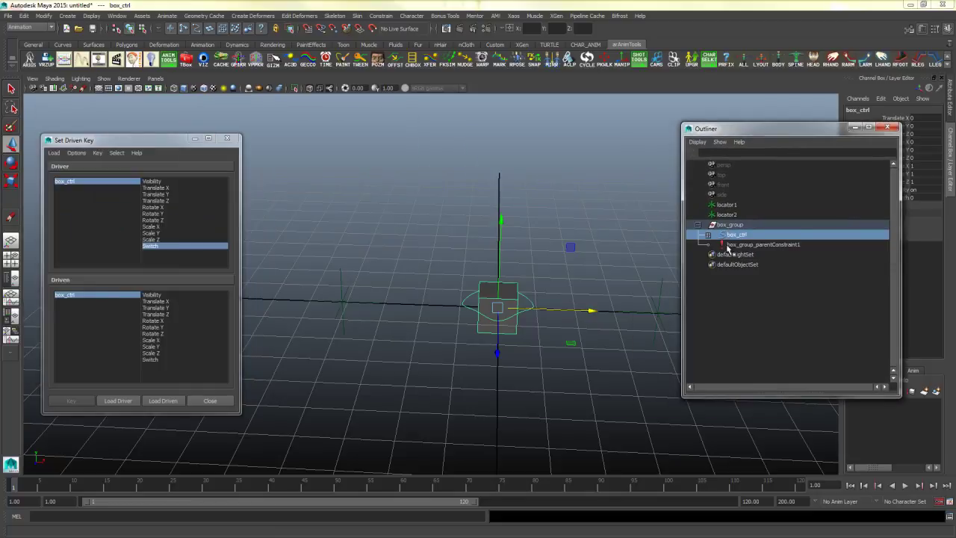
{"action": "left_click", "coordinate": [747, 245]}
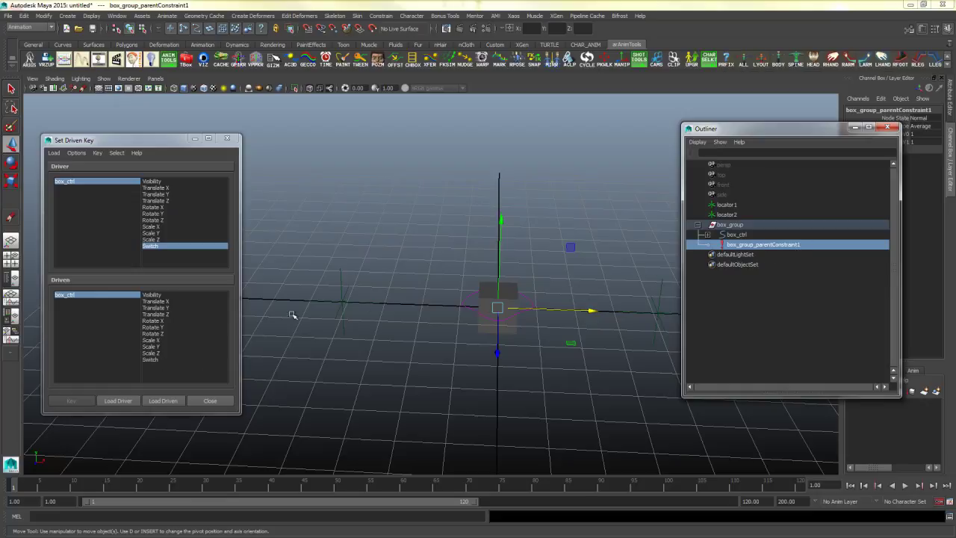
{"action": "left_click", "coordinate": [166, 403]}
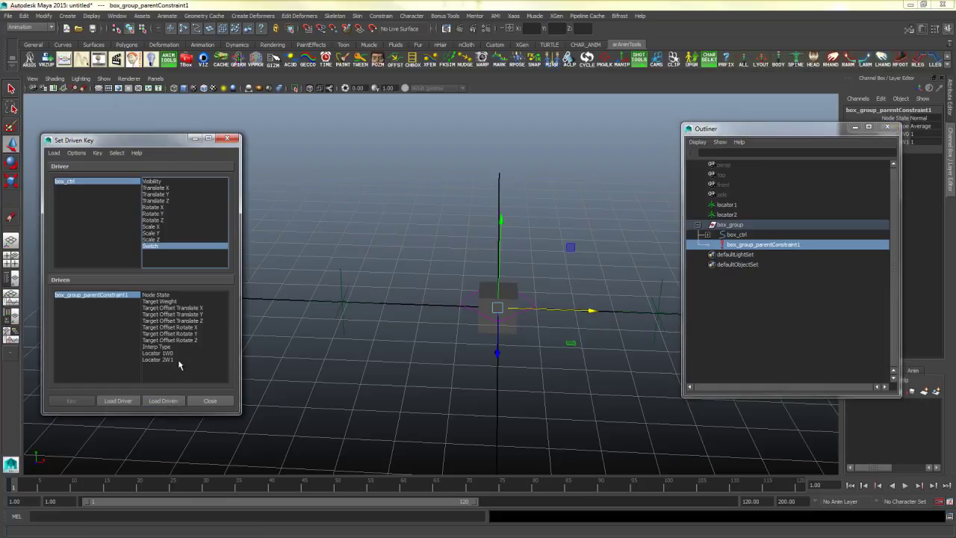
{"action": "left_click", "coordinate": [158, 360]}
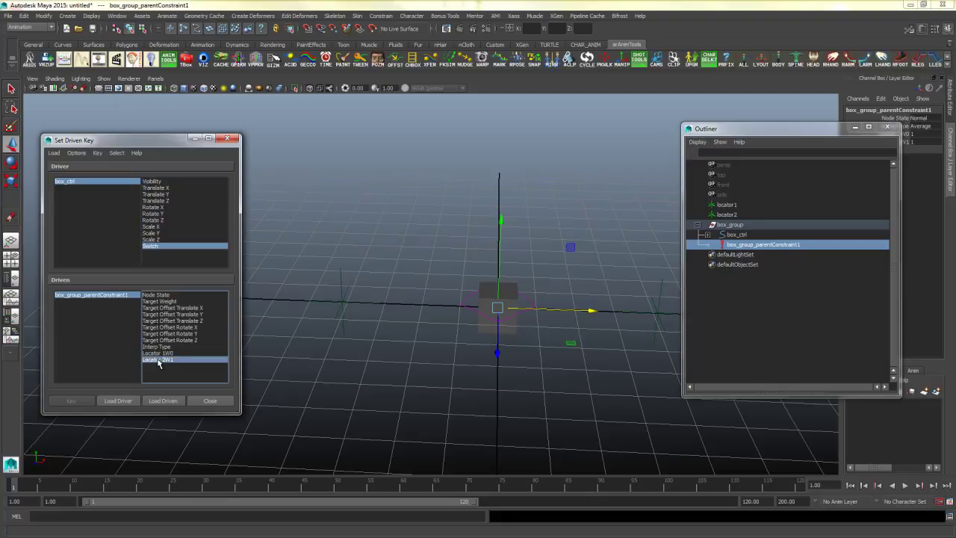
Select both the Locator 1W0 and Locator 2W1 weights as the driven attributes of box_group_parentConstraint1
{"action": "left_click", "coordinate": [156, 354], "text": "shift"}
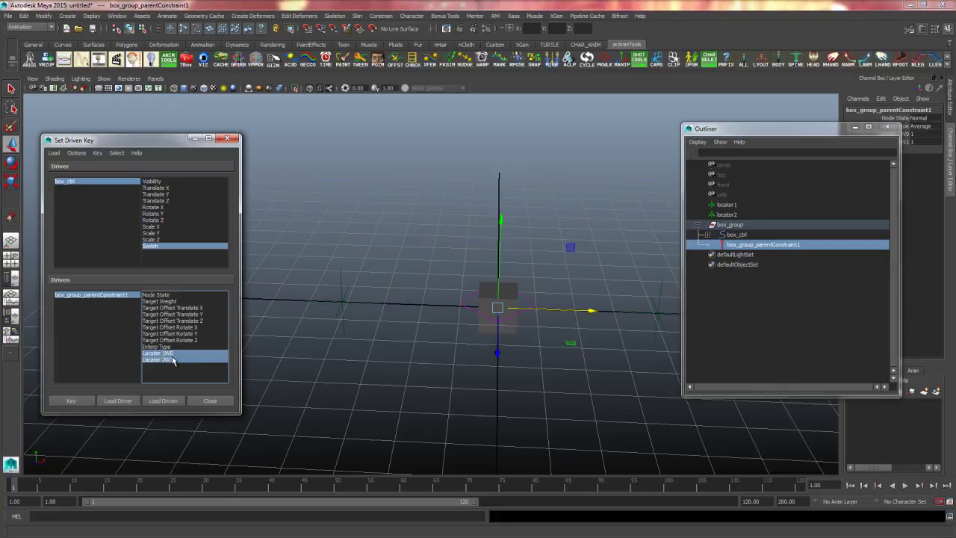
{"action": "left_click", "coordinate": [180, 341]}
{"action": "left_click_drag", "start_coordinate": [171, 354], "coordinate": [168, 361]}
{"action": "left_click", "coordinate": [171, 361]}
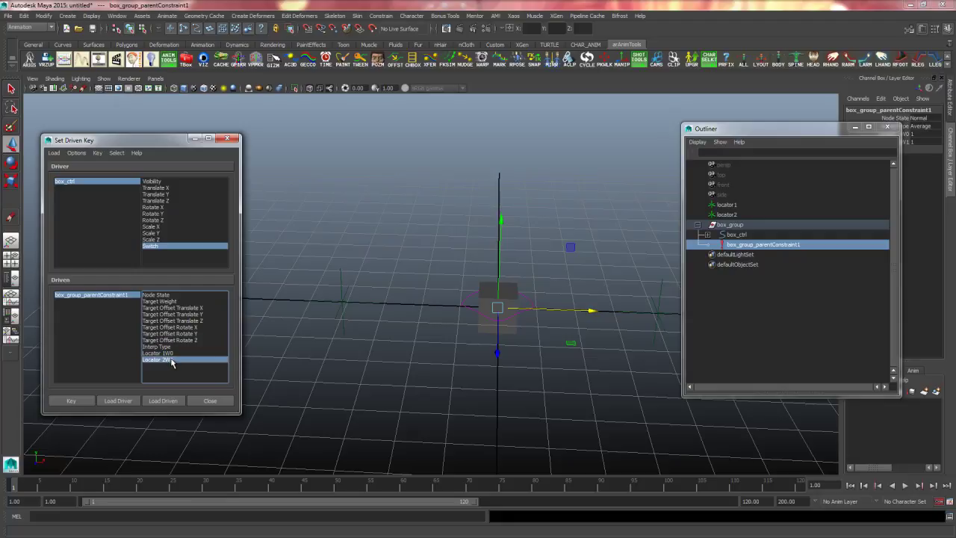
{"action": "left_click", "coordinate": [188, 356], "text": "shift"}
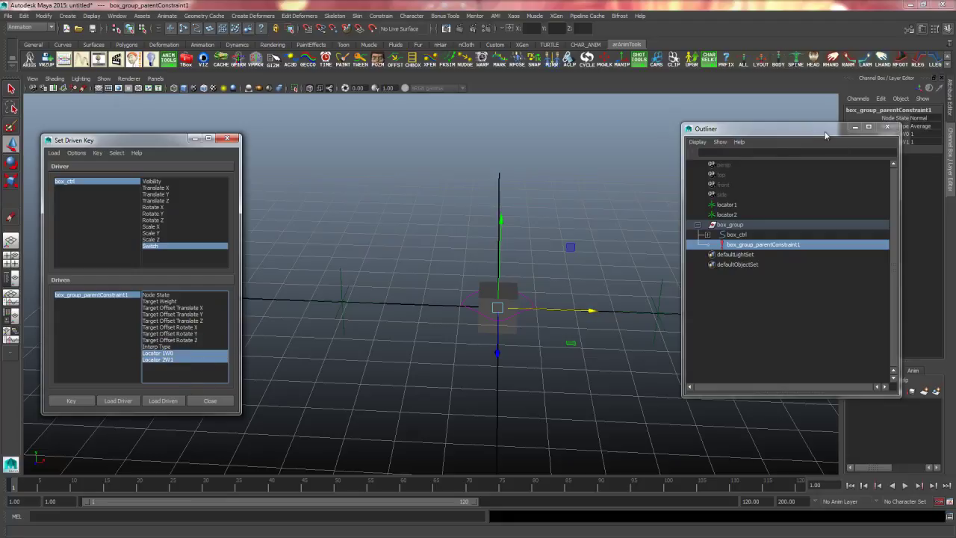
Set the constraint's Locator 1W0 weight to 0 and record a driven key for both locator weights
{"action": "left_click", "coordinate": [855, 127]}
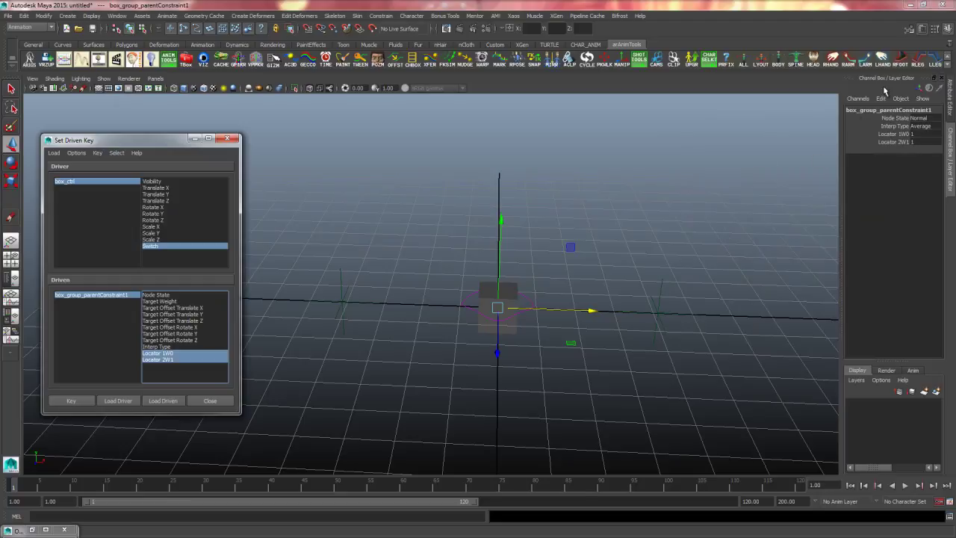
{"action": "left_click", "coordinate": [919, 134]}
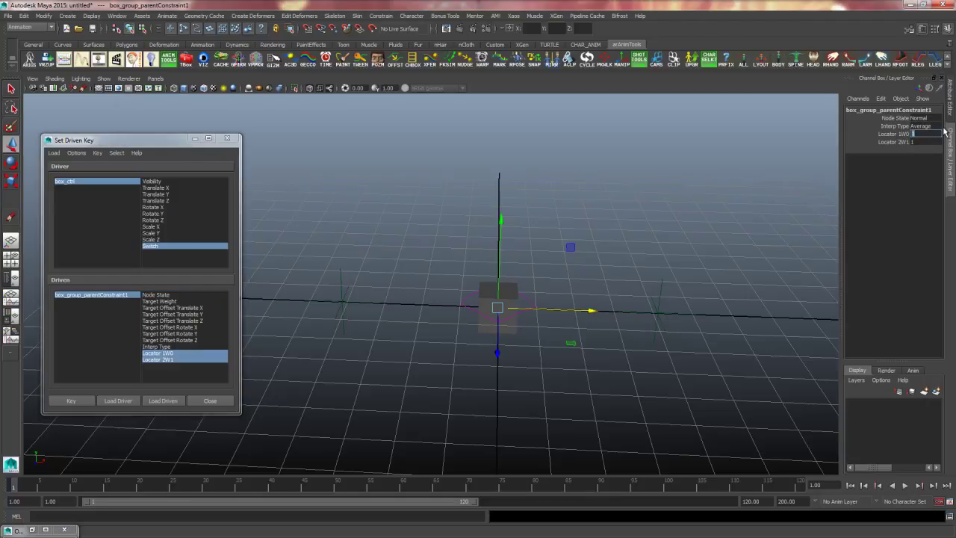
{"action": "type", "text": "0"}
{"action": "key", "text": "Return"}
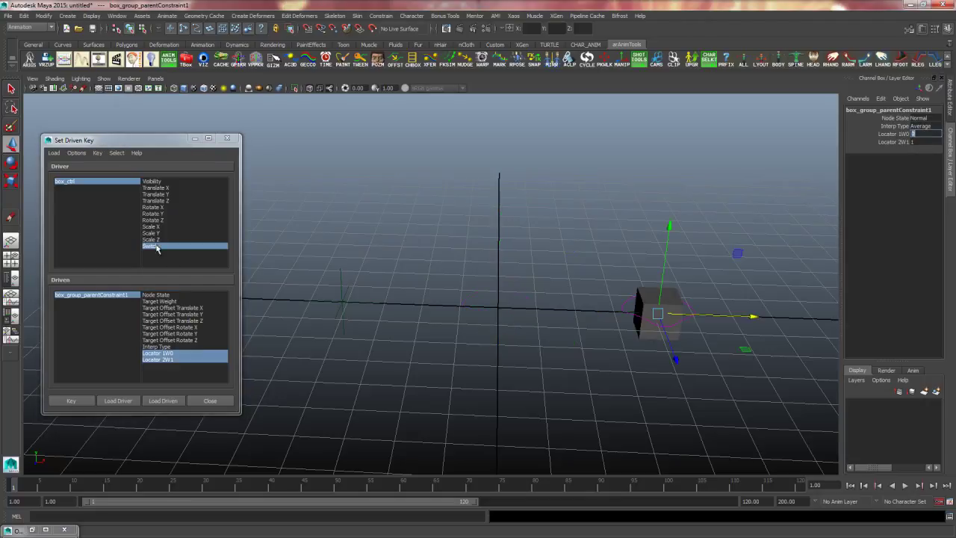
{"action": "left_click", "coordinate": [71, 401]}
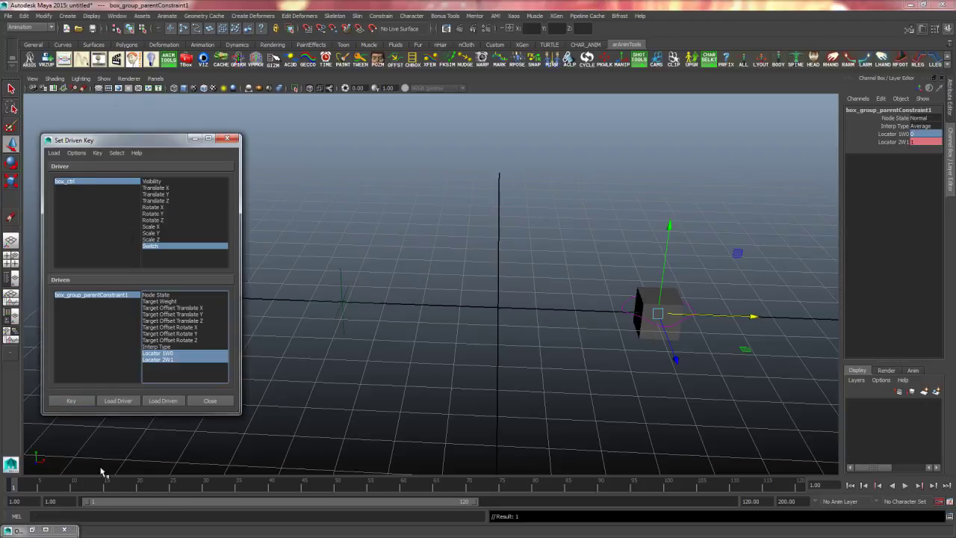
Select the box_ctrl curve and set its Switch attribute to 1
{"action": "left_click_drag", "start_coordinate": [610, 297], "coordinate": [623, 316]}
{"action": "left_click", "coordinate": [624, 317]}
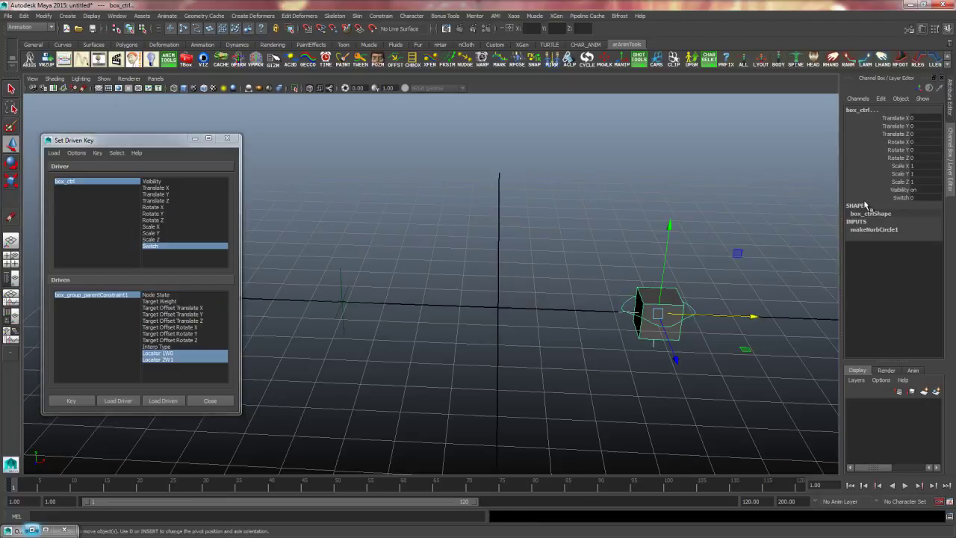
{"action": "left_click", "coordinate": [915, 198]}
Set box_group_parentConstraint1's Locator 1W0 weight to 1 and Locator 2W1 weight to 0, and record a second driven key
{"action": "left_click", "coordinate": [32, 530]}
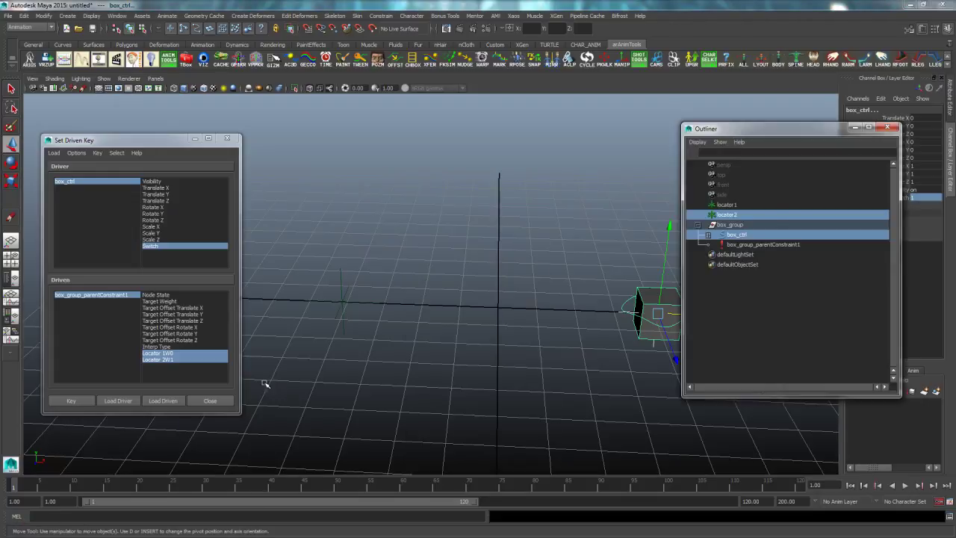
{"action": "left_click", "coordinate": [741, 248]}
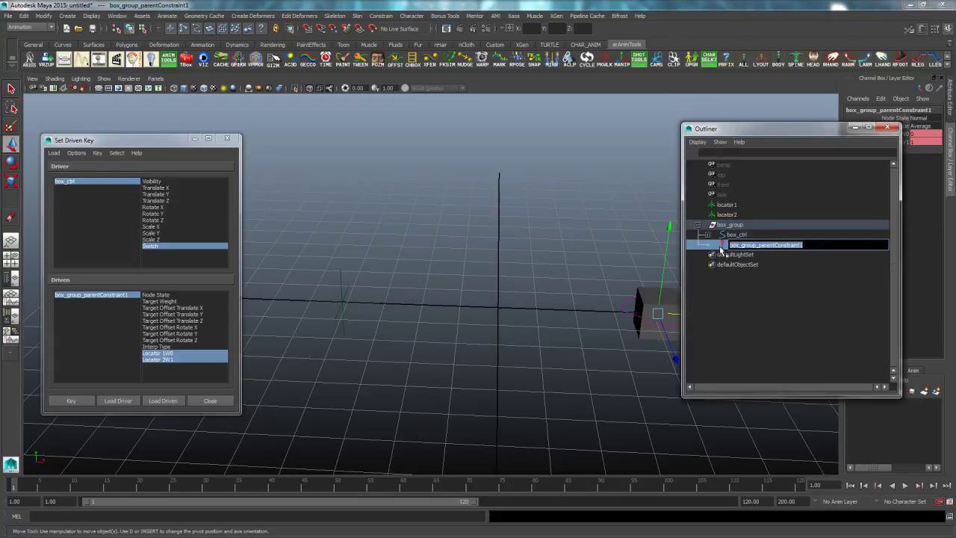
{"action": "left_click_drag", "start_coordinate": [775, 137], "coordinate": [530, 146]}
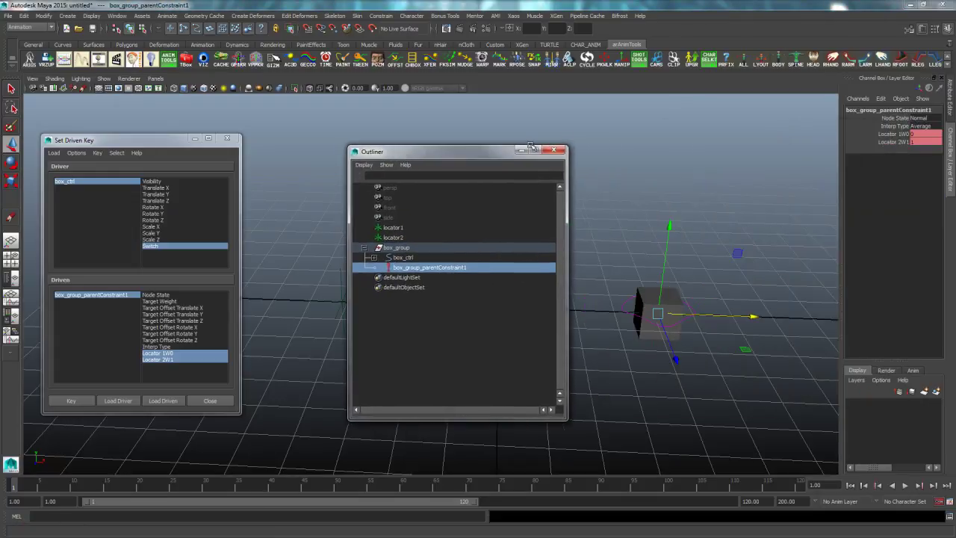
{"action": "left_click", "coordinate": [925, 134]}
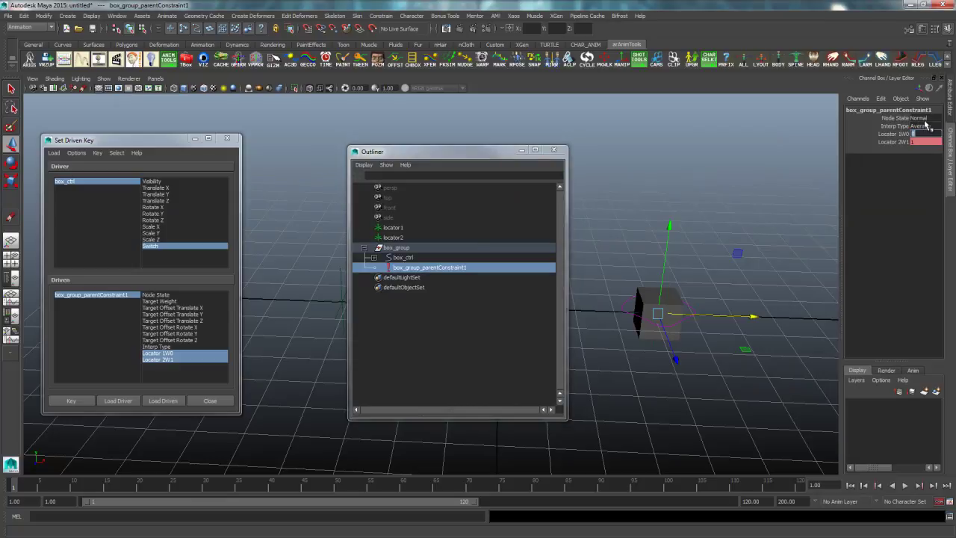
{"action": "type", "text": "0"}
{"action": "key", "text": "Tab"}
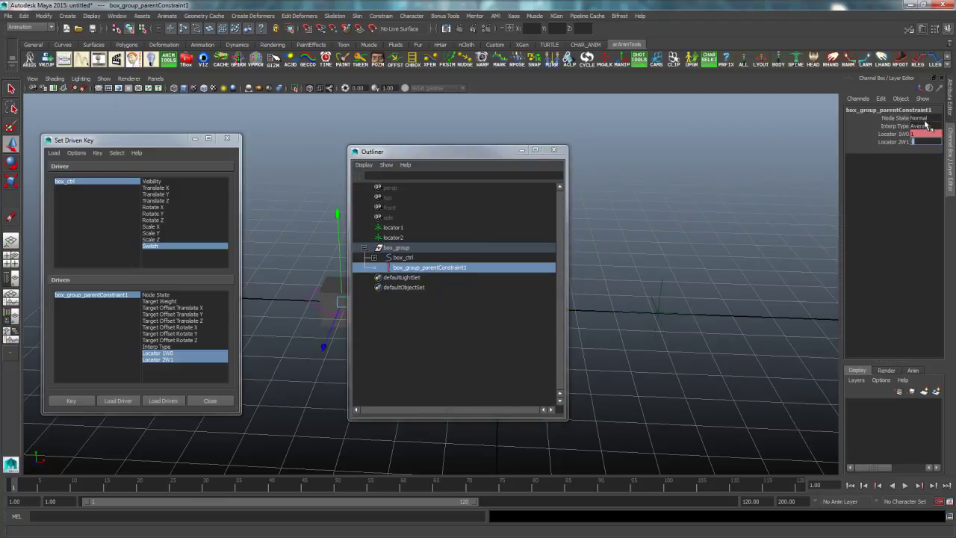
{"action": "left_click", "coordinate": [522, 150]}
{"action": "left_click", "coordinate": [75, 400]}
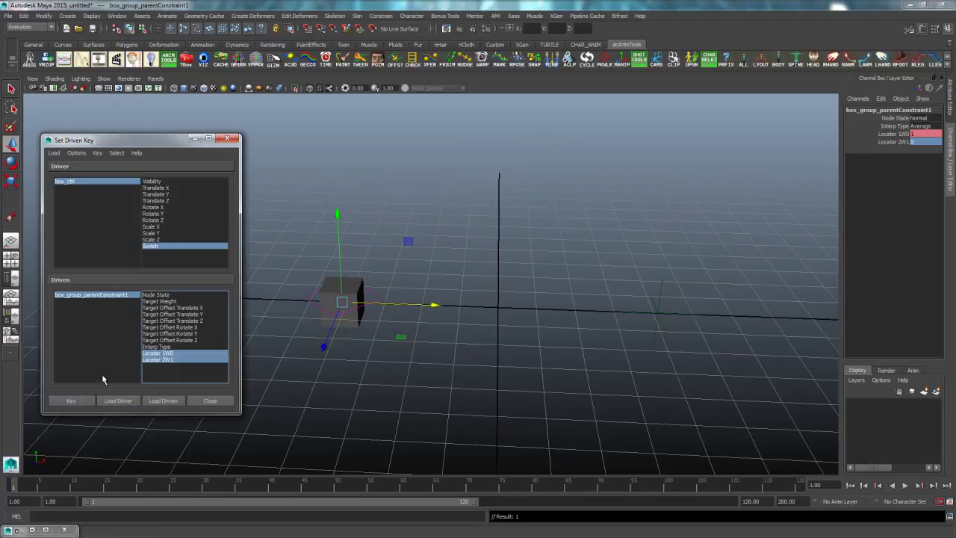
Minimize Set Driven Key and scrub box_ctrl's Switch attribute to test moving the box between the two locators
{"action": "left_click", "coordinate": [192, 139]}
{"action": "left_click", "coordinate": [402, 277]}
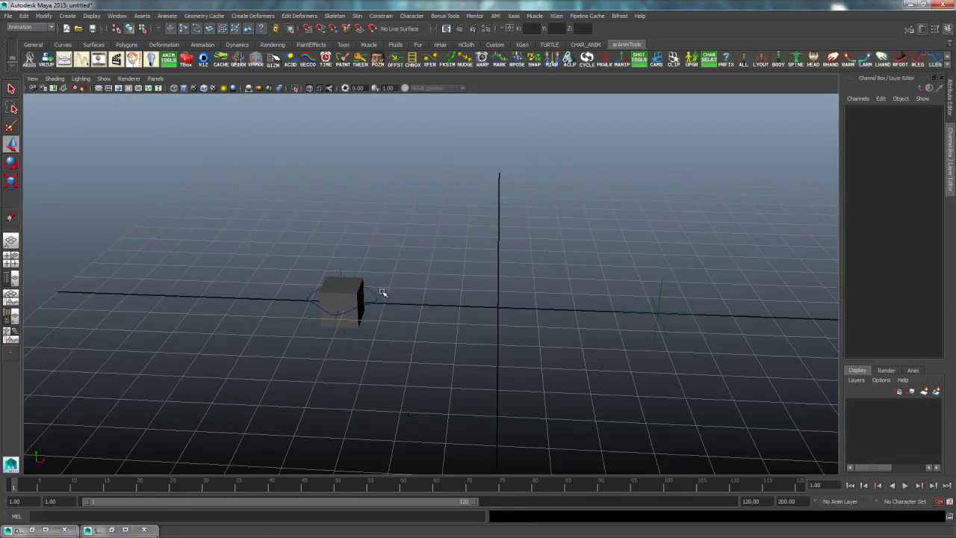
{"action": "left_click", "coordinate": [374, 303]}
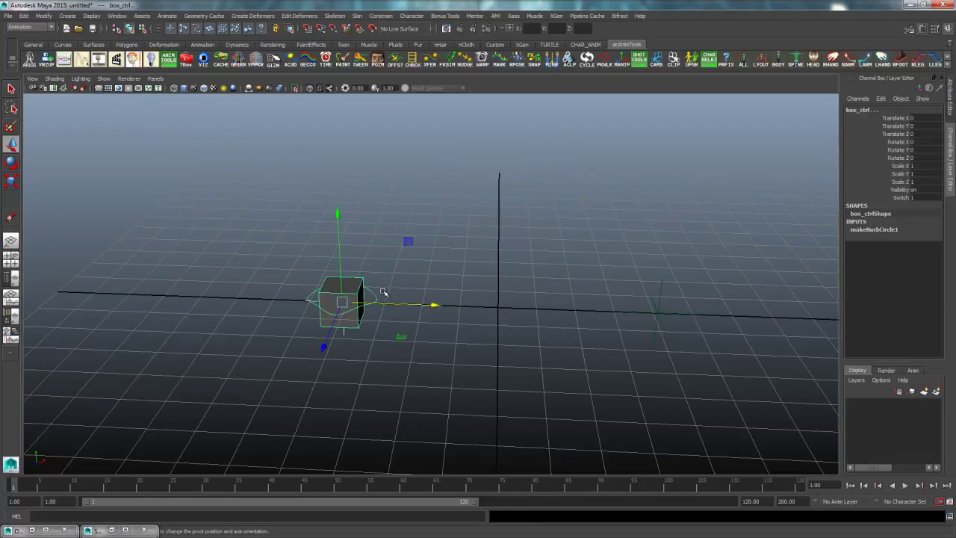
{"action": "left_click", "coordinate": [905, 199]}
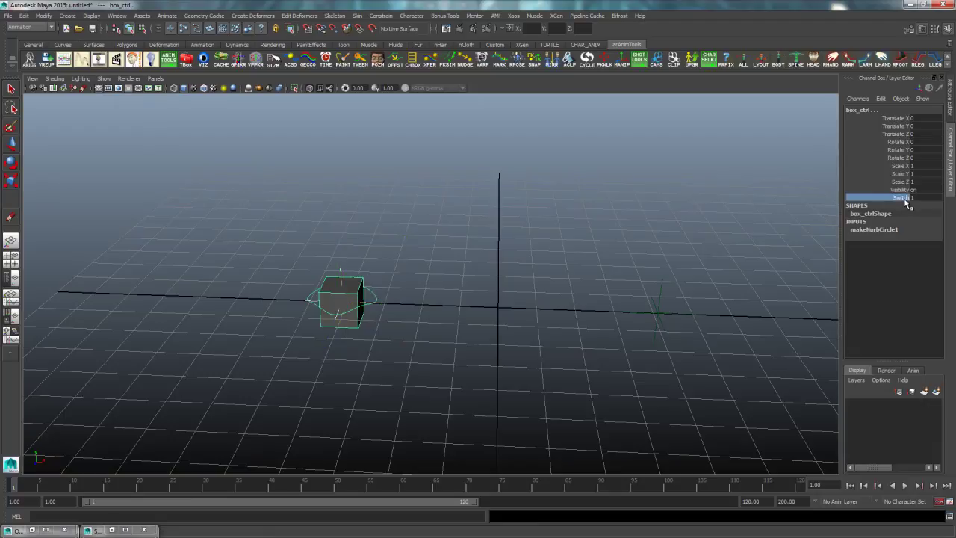
{"action": "middle_click_drag", "start_coordinate": [656, 310], "coordinate": [336, 332]}
{"action": "middle_click_drag", "start_coordinate": [443, 337], "coordinate": [574, 333]}
{"action": "mouse_move", "coordinate": [502, 337]}
{"action": "middle_mouse_down"}
{"action": "mouse_move", "coordinate": [407, 336]}
{"action": "mouse_move", "coordinate": [497, 339]}
{"action": "middle_mouse_up"}
{"action": "middle_click_drag", "start_coordinate": [587, 299], "coordinate": [570, 342]}
Select the two locator weight channels of box_group_parentConstraint1 and frame their driven curves in the Graph Editor
{"action": "key", "text": "shift+o"}
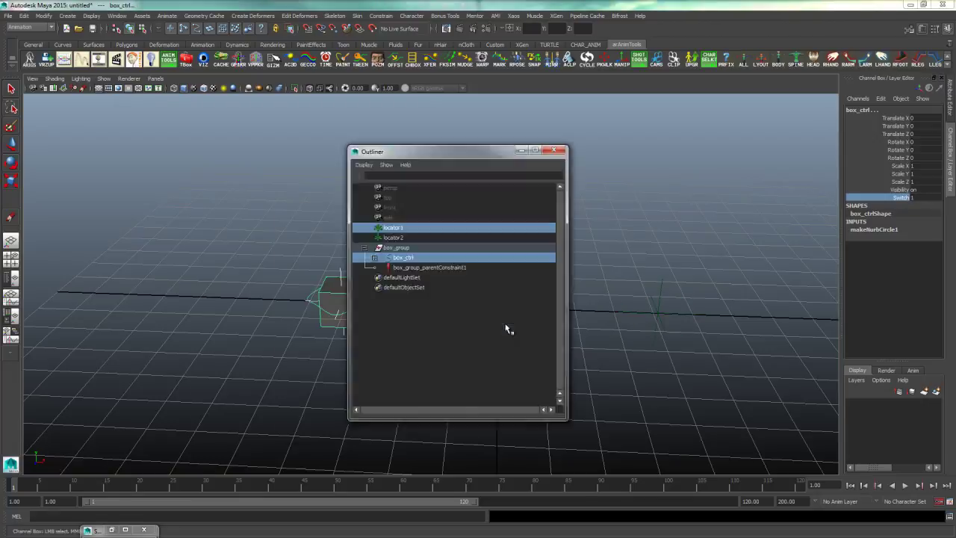
{"action": "left_click", "coordinate": [412, 269]}
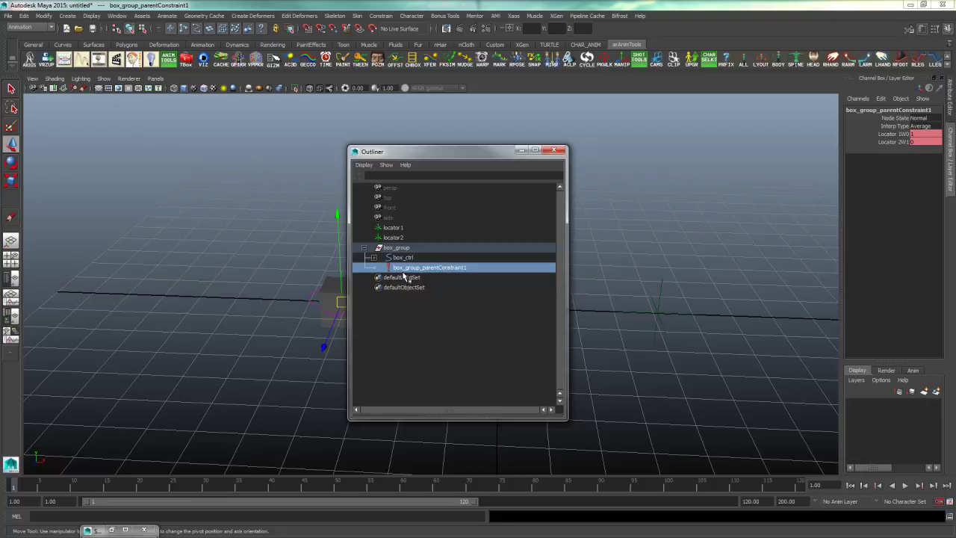
{"action": "left_click_drag", "start_coordinate": [893, 135], "coordinate": [897, 144]}
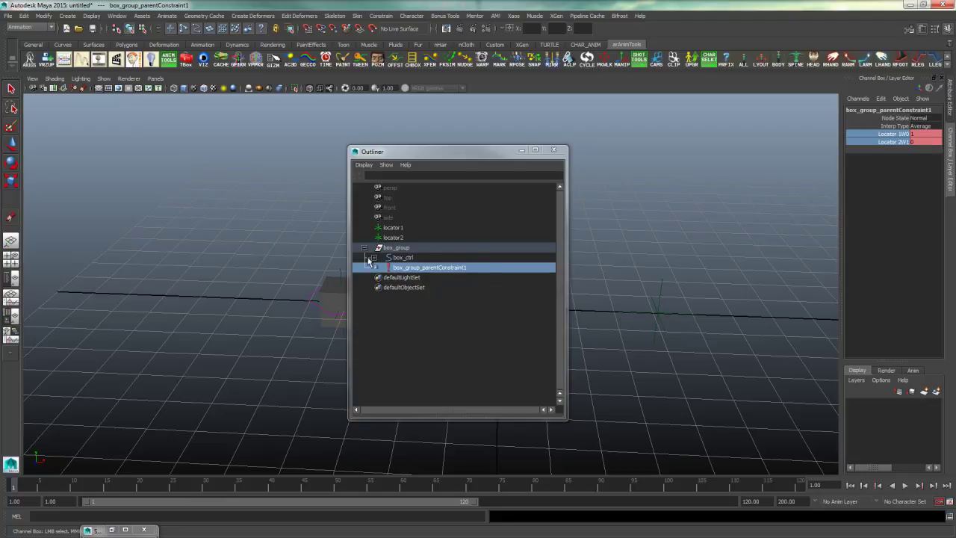
{"action": "left_click", "coordinate": [117, 15]}
{"action": "mouse_move", "coordinate": [159, 60]}
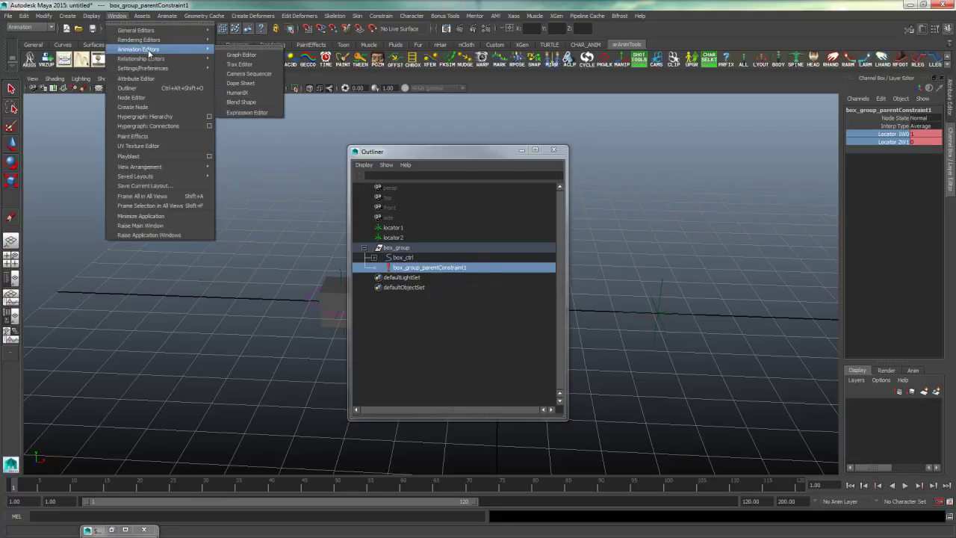
{"action": "left_click", "coordinate": [240, 55]}
{"action": "key", "text": "f"}
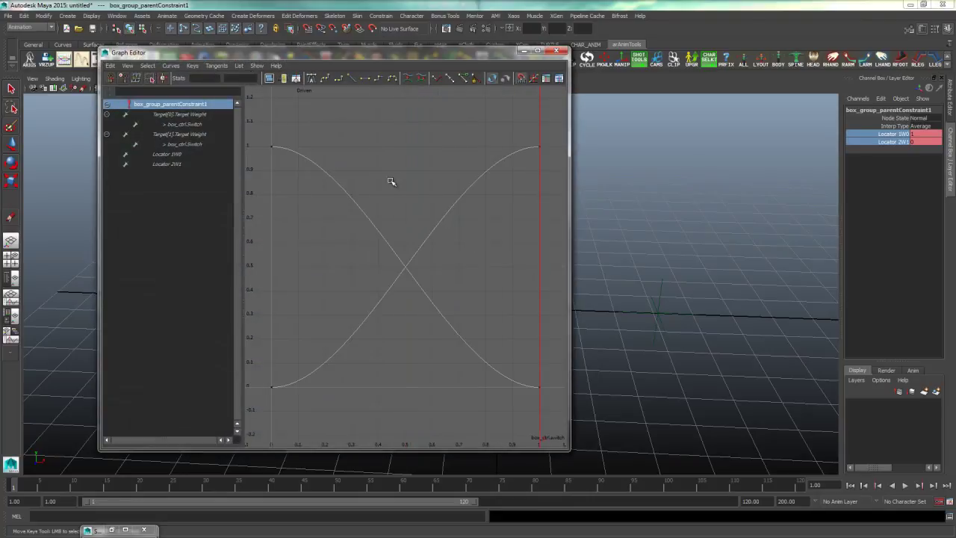
{"action": "right_click_drag", "start_coordinate": [397, 180], "coordinate": [355, 186], "text": "alt"}
Give all keys on both driven weight curves linear tangents
{"action": "left_click_drag", "start_coordinate": [312, 170], "coordinate": [484, 346]}
{"action": "left_click", "coordinate": [353, 82]}
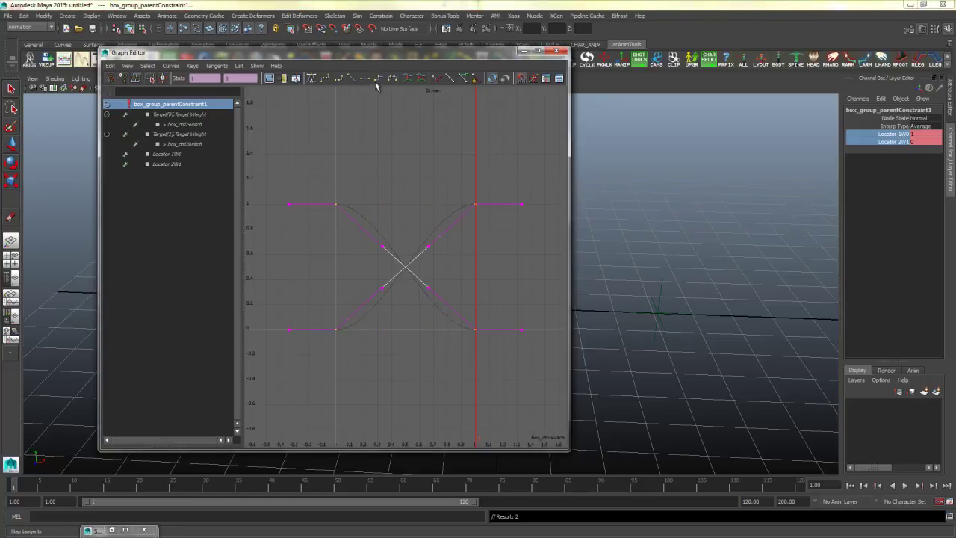
{"action": "left_click", "coordinate": [378, 79]}
{"action": "left_click", "coordinate": [433, 152]}
{"action": "left_click_drag", "start_coordinate": [521, 182], "coordinate": [297, 385]}
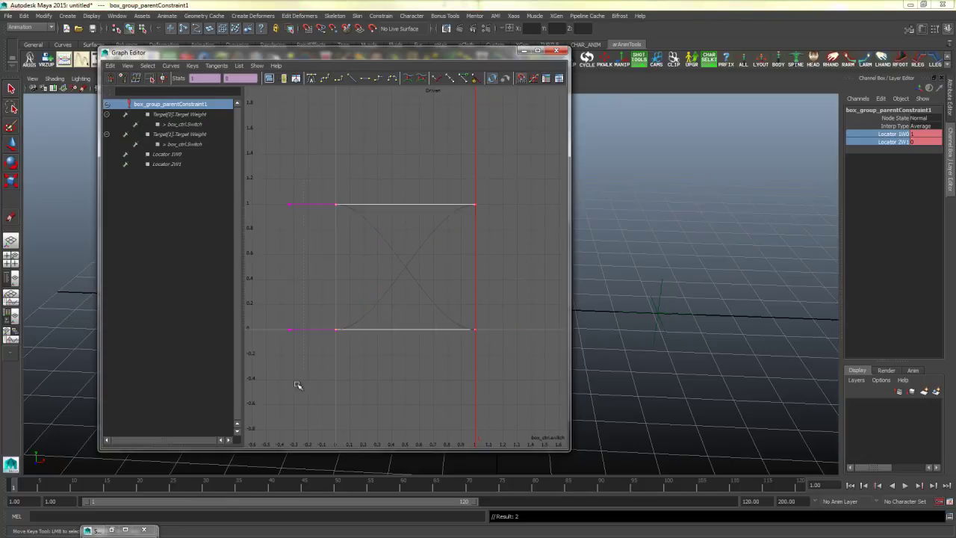
{"action": "left_click", "coordinate": [352, 81]}
{"action": "left_click", "coordinate": [348, 194]}
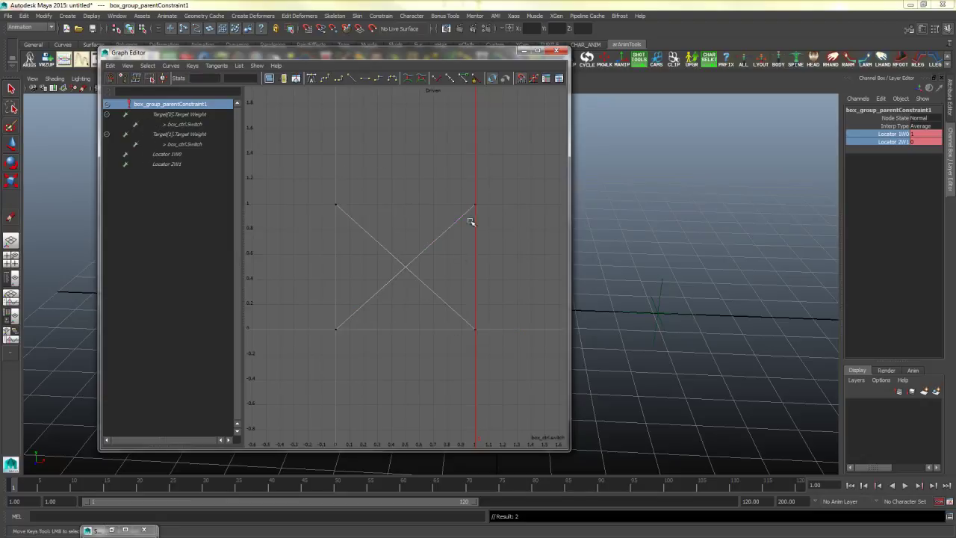
Minimize the Graph Editor and Outliner, and scrub box_ctrl's Switch attribute to check the box's motion with the linear curves
{"action": "left_click", "coordinate": [523, 51]}
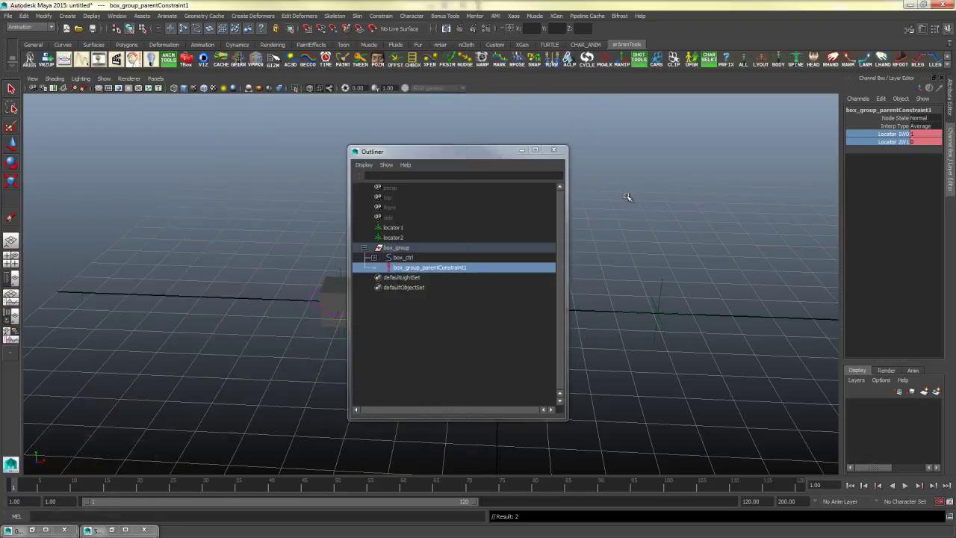
{"action": "left_click", "coordinate": [521, 150]}
{"action": "left_click", "coordinate": [374, 311]}
{"action": "left_click", "coordinate": [374, 312]}
{"action": "key", "text": "w"}
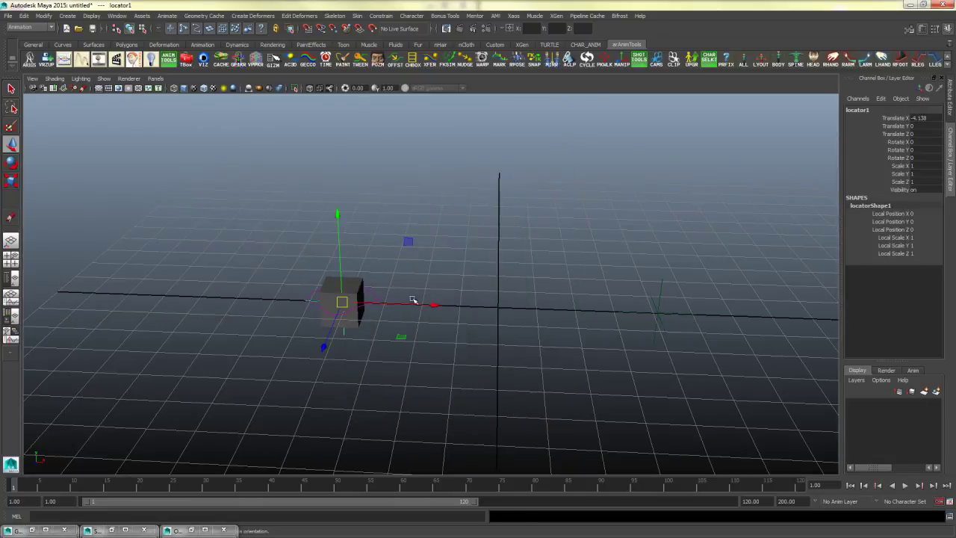
{"action": "left_click", "coordinate": [487, 273]}
{"action": "left_click", "coordinate": [373, 299]}
{"action": "left_click", "coordinate": [886, 198]}
{"action": "middle_click_drag", "start_coordinate": [507, 282], "coordinate": [513, 260]}
{"action": "left_click", "coordinate": [340, 387]}
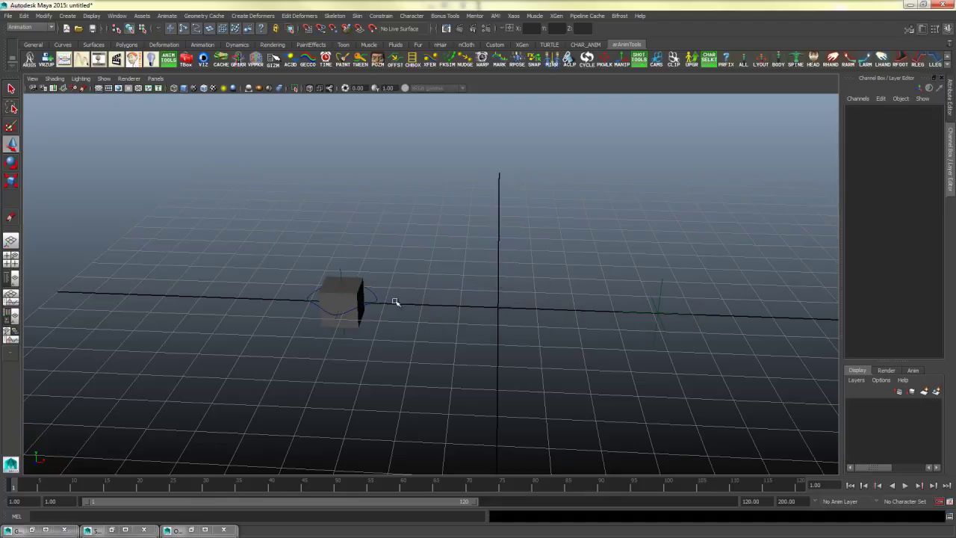
Create a display layer named loc_group from locator1 and locator2
{"action": "key", "text": "q"}
{"action": "left_click_drag", "start_coordinate": [357, 263], "coordinate": [328, 275]}
{"action": "left_click_drag", "start_coordinate": [681, 275], "coordinate": [647, 299], "text": "shift"}
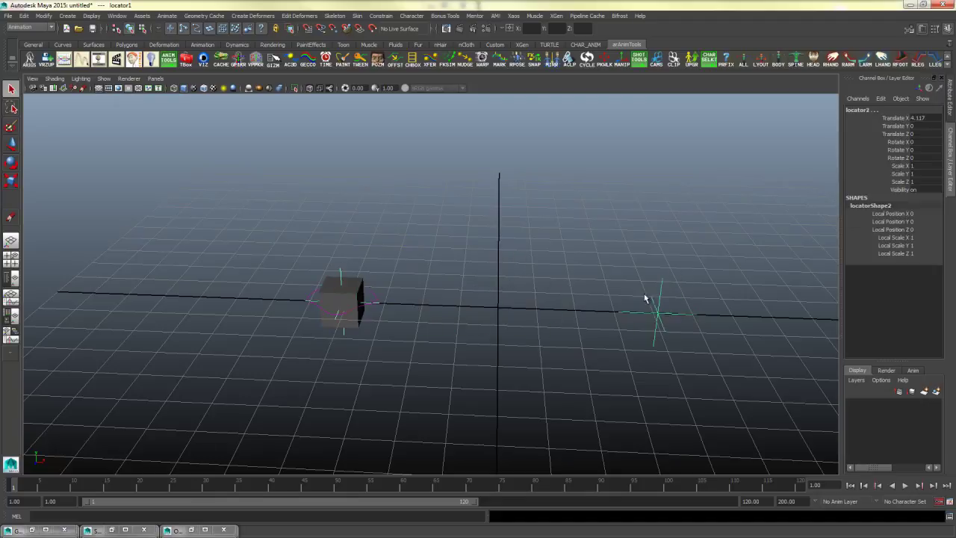
{"action": "left_click", "coordinate": [857, 380]}
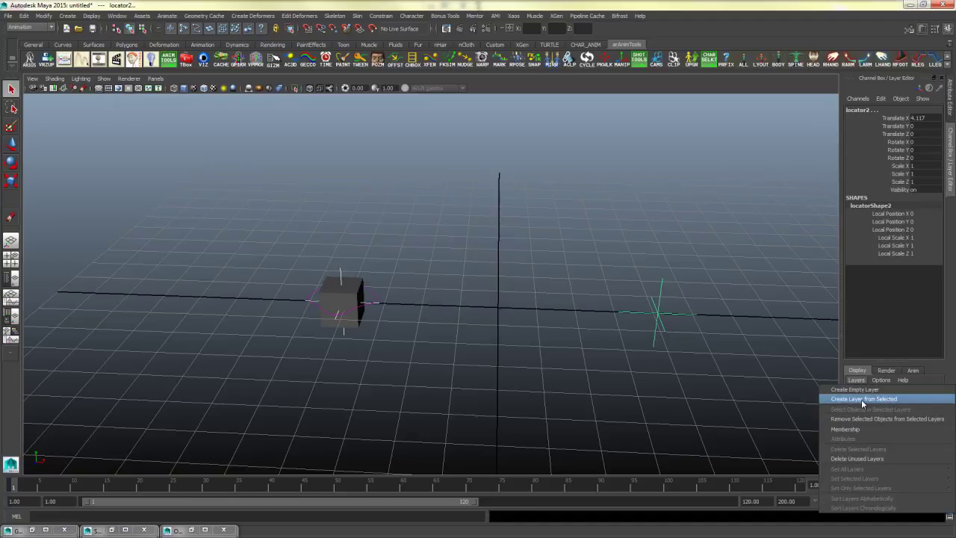
{"action": "left_click", "coordinate": [863, 399]}
{"action": "double_click", "coordinate": [886, 403]}
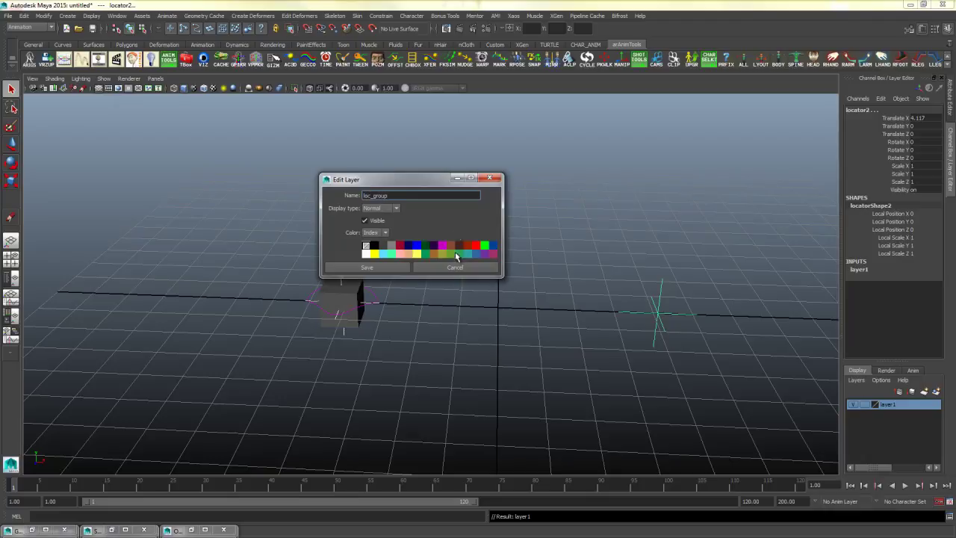
{"action": "left_click", "coordinate": [367, 267]}
{"action": "left_click", "coordinate": [436, 301]}
Toggle the loc_group layer's visibility and cycle its display type back to Normal
{"action": "left_click", "coordinate": [853, 405]}
{"action": "left_click", "coordinate": [854, 404]}
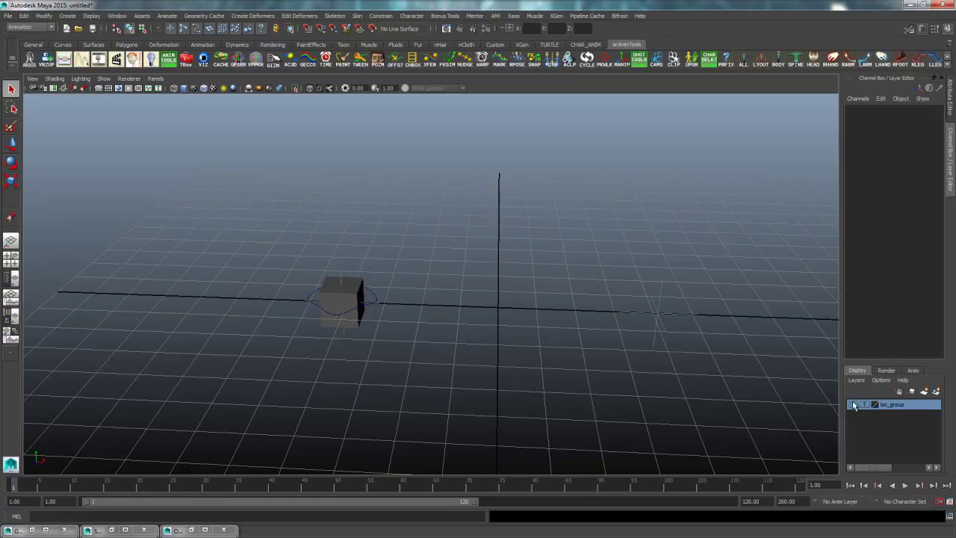
{"action": "left_click", "coordinate": [865, 405]}
{"action": "left_click", "coordinate": [864, 405]}
Turn on textured display in the viewport to view the character rig together with the box
{"action": "left_click_drag", "start_coordinate": [509, 349], "coordinate": [397, 378], "text": "alt"}
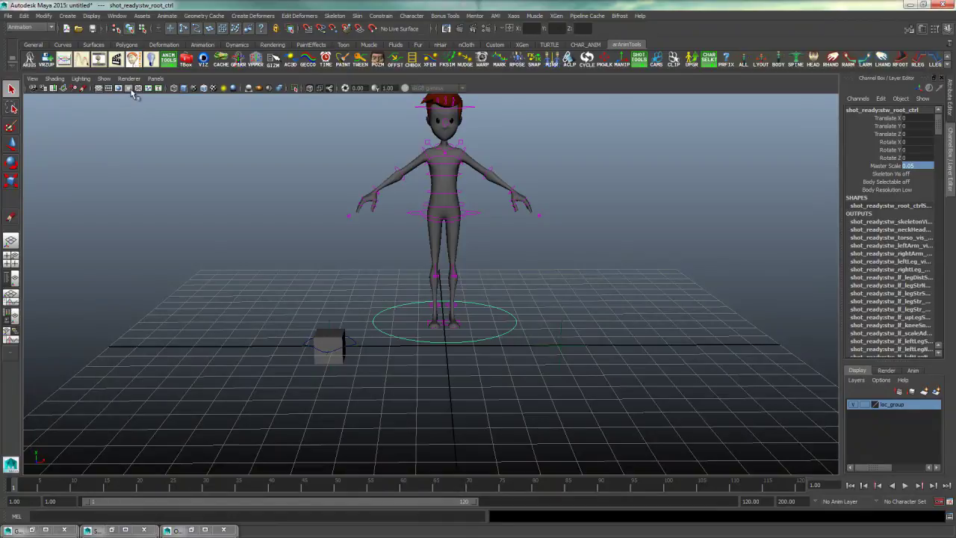
{"action": "left_click", "coordinate": [103, 79]}
{"action": "left_click", "coordinate": [115, 218]}
{"action": "key", "text": "6"}
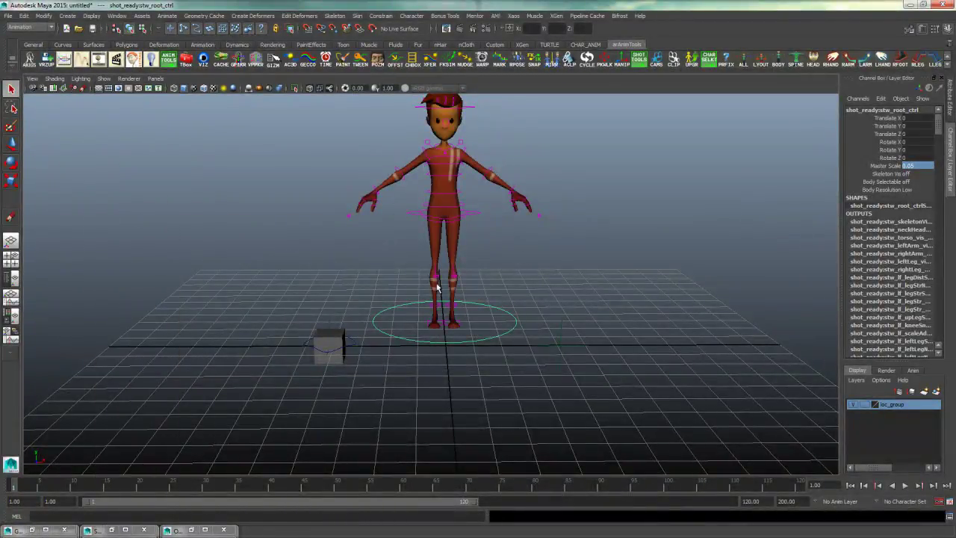
{"action": "left_click_drag", "start_coordinate": [417, 295], "coordinate": [431, 343], "text": "alt"}
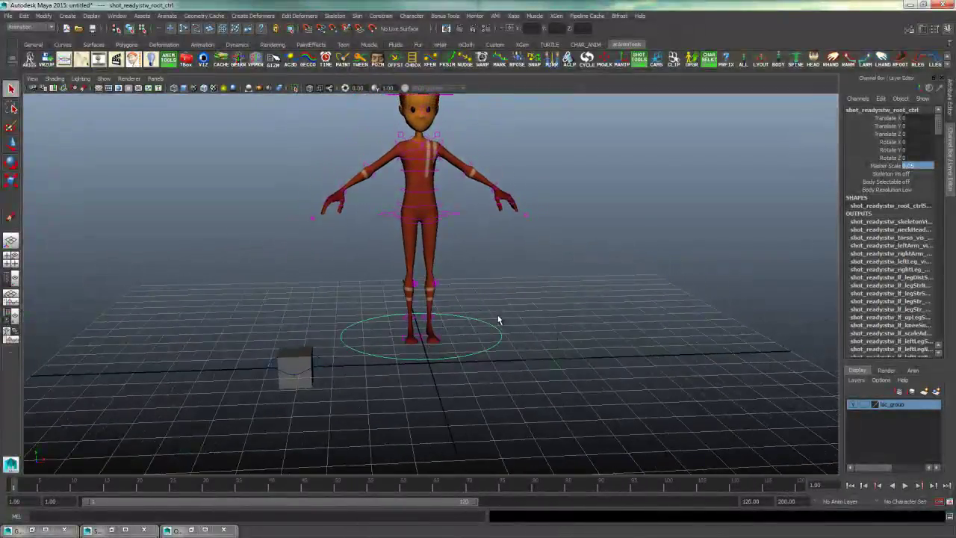
Select locator2 and locator1 in turn to check which locator sits at the box and which stands apart from it
{"action": "left_click", "coordinate": [290, 344]}
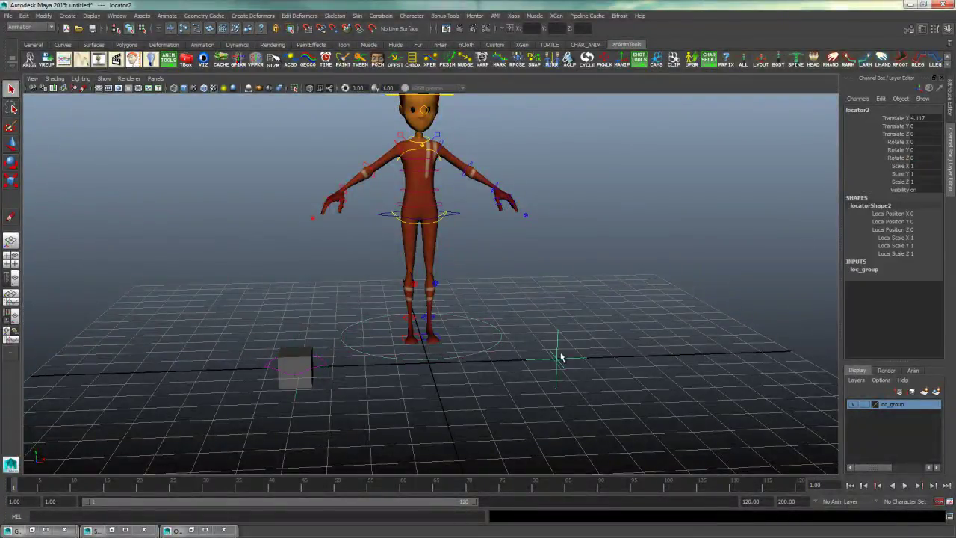
{"action": "left_click_drag", "start_coordinate": [544, 359], "coordinate": [539, 366]}
{"action": "left_click", "coordinate": [296, 342]}
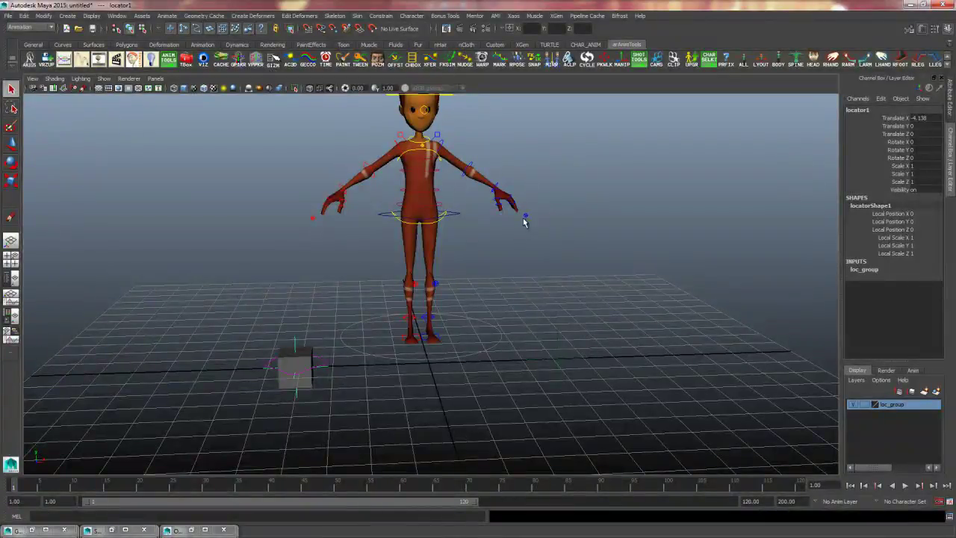
{"action": "middle_click_drag", "start_coordinate": [474, 254], "coordinate": [442, 318], "text": "alt"}
{"action": "right_click_drag", "start_coordinate": [503, 304], "coordinate": [506, 322], "text": "alt"}
{"action": "left_click_drag", "start_coordinate": [505, 322], "coordinate": [469, 359], "text": "alt"}
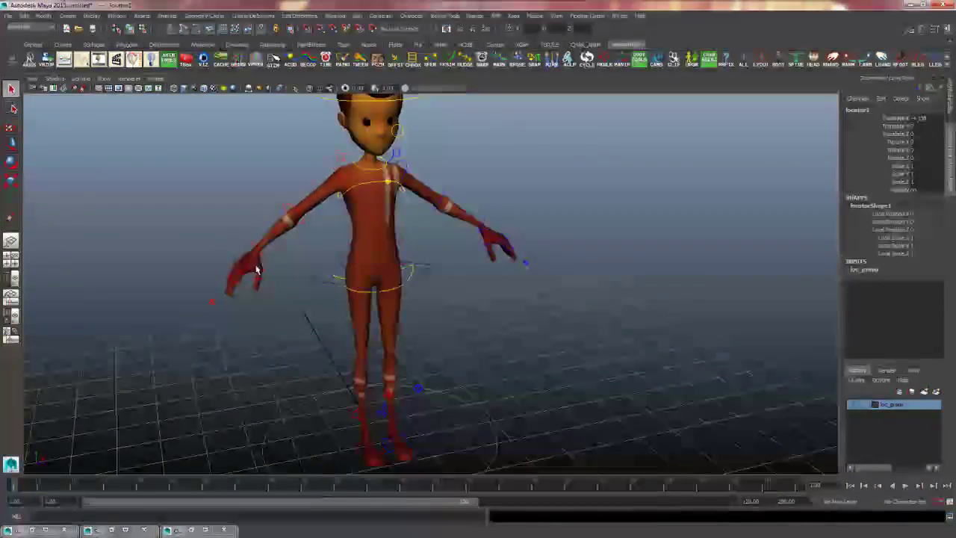
Try rotating the character's right elbow FK control, and undo the rotation
{"action": "left_click", "coordinate": [292, 219]}
{"action": "key", "text": "e"}
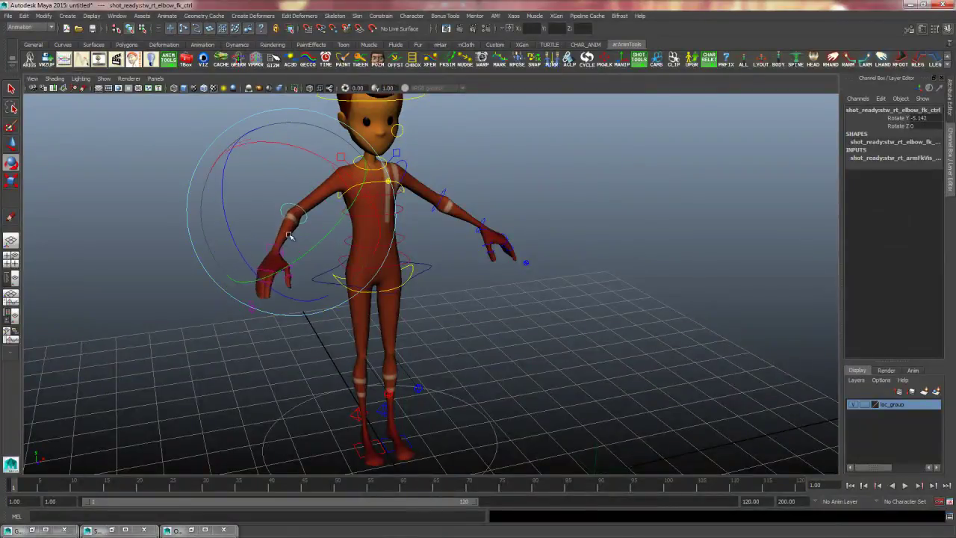
{"action": "left_click_drag", "start_coordinate": [289, 235], "coordinate": [299, 231]}
{"action": "key", "text": "ctrl+z"}
{"action": "left_click", "coordinate": [417, 282]}
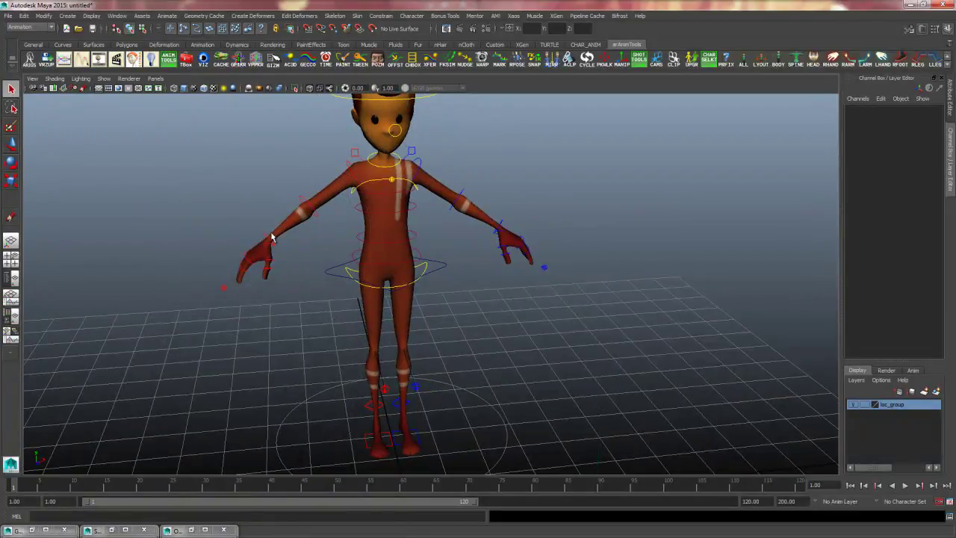
Parent-constrain locator1 to the right wrist FK control with Maintain offset off and all translate and rotate axes on
{"action": "left_click", "coordinate": [274, 245]}
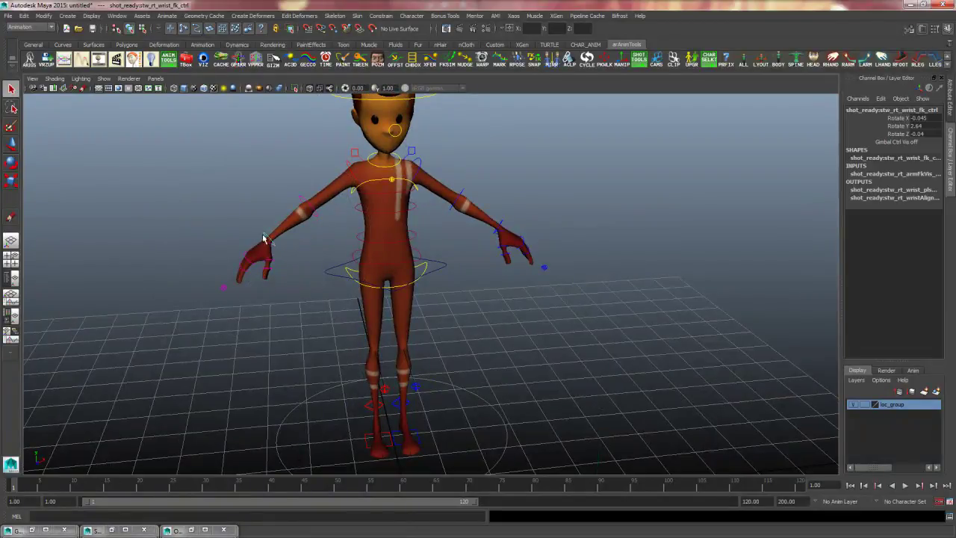
{"action": "left_click_drag", "start_coordinate": [336, 304], "coordinate": [316, 299], "text": "alt"}
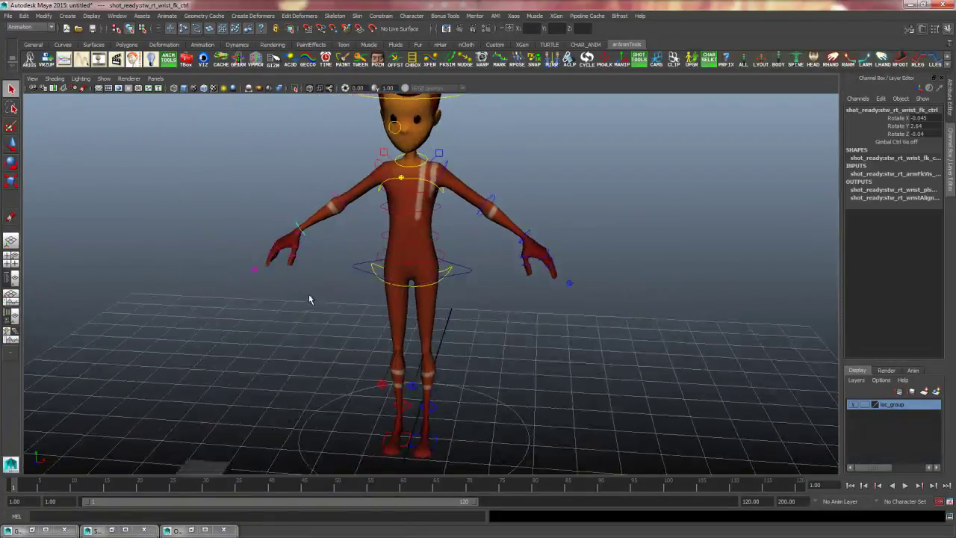
{"action": "middle_click_drag", "start_coordinate": [316, 299], "coordinate": [331, 273], "text": "alt"}
{"action": "left_click_drag", "start_coordinate": [331, 273], "coordinate": [304, 302], "text": "alt"}
{"action": "middle_click_drag", "start_coordinate": [273, 372], "coordinate": [295, 309], "text": "alt"}
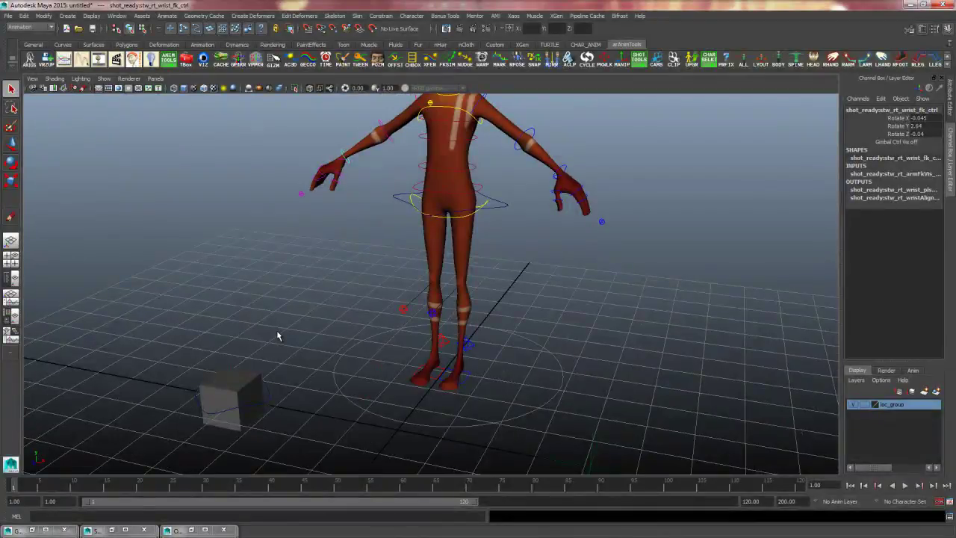
{"action": "left_click_drag", "start_coordinate": [272, 351], "coordinate": [277, 349], "text": "alt"}
{"action": "left_click", "coordinate": [221, 389]}
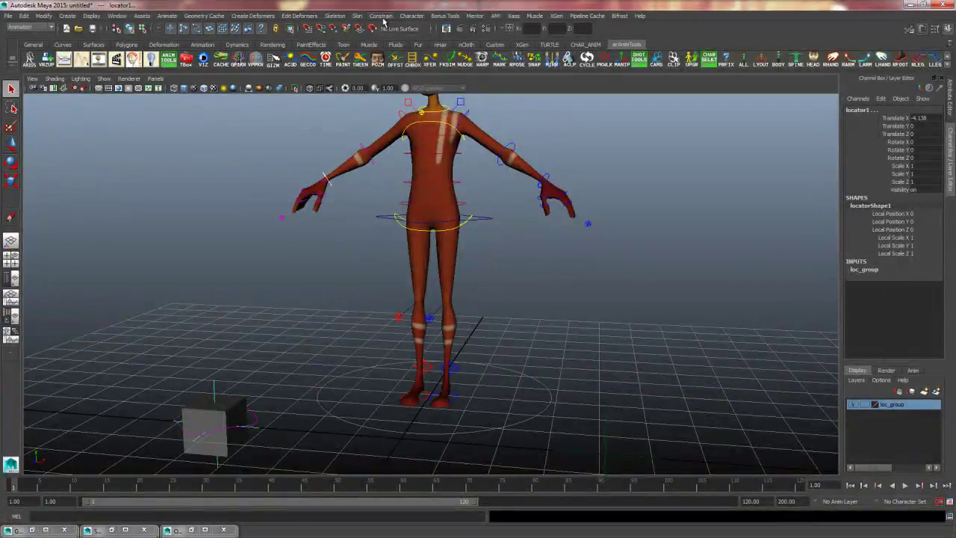
{"action": "left_click", "coordinate": [381, 16]}
{"action": "left_click", "coordinate": [450, 68]}
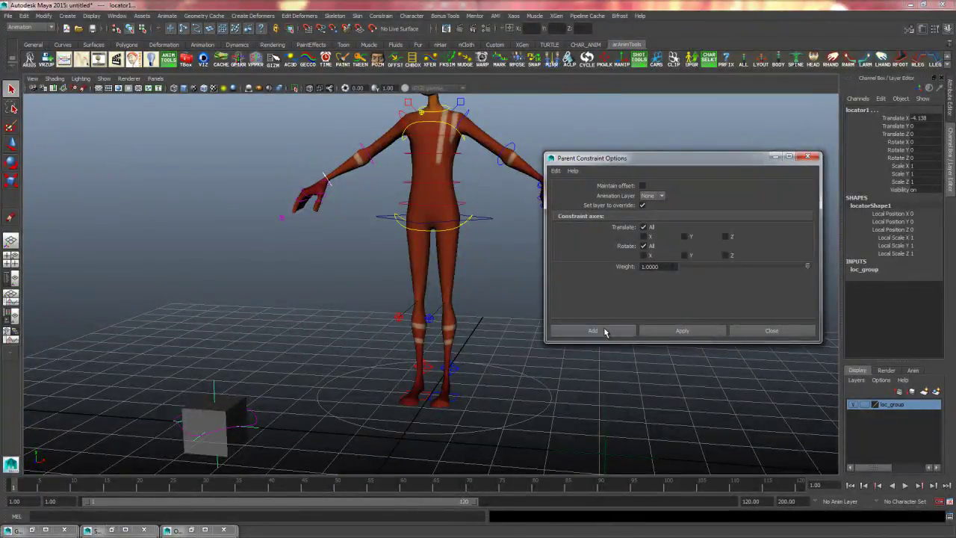
{"action": "left_click", "coordinate": [682, 331]}
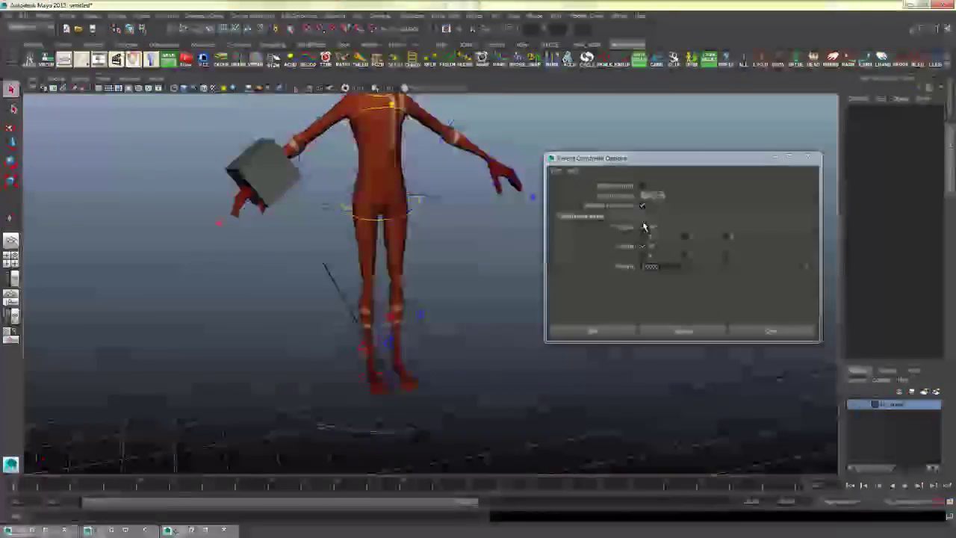
{"action": "left_click", "coordinate": [776, 157]}
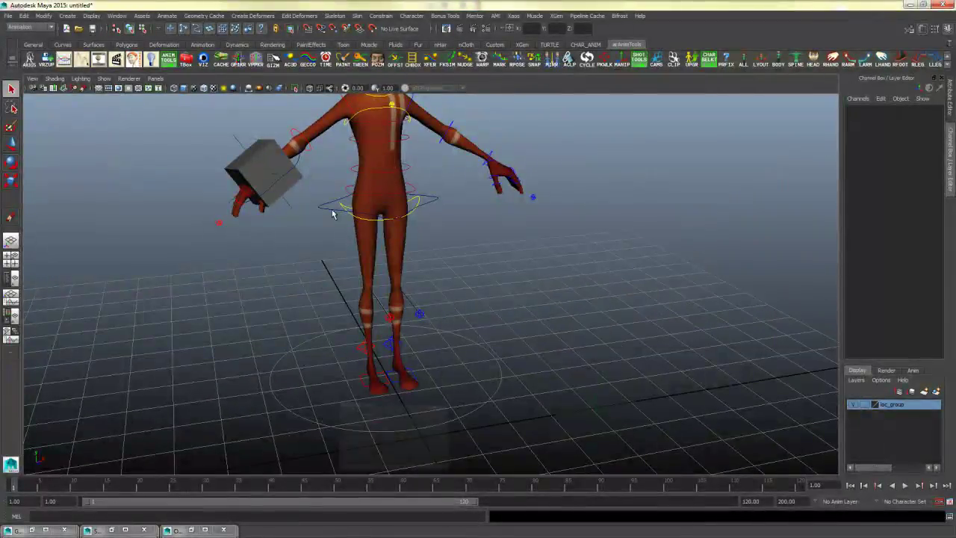
Move box_ctrl from the wrist into the character's right palm, at about X -0.61, Y 0.34, Z 0.01
{"action": "middle_click_drag", "start_coordinate": [320, 216], "coordinate": [318, 286], "text": "alt"}
{"action": "left_click_drag", "start_coordinate": [318, 286], "coordinate": [301, 269], "text": "alt"}
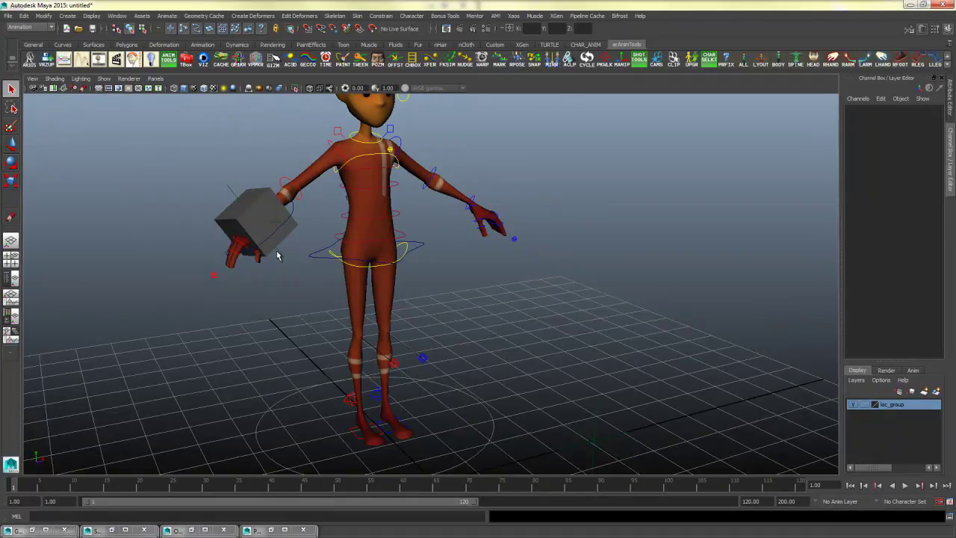
{"action": "left_click_drag", "start_coordinate": [267, 302], "coordinate": [291, 297], "text": "alt"}
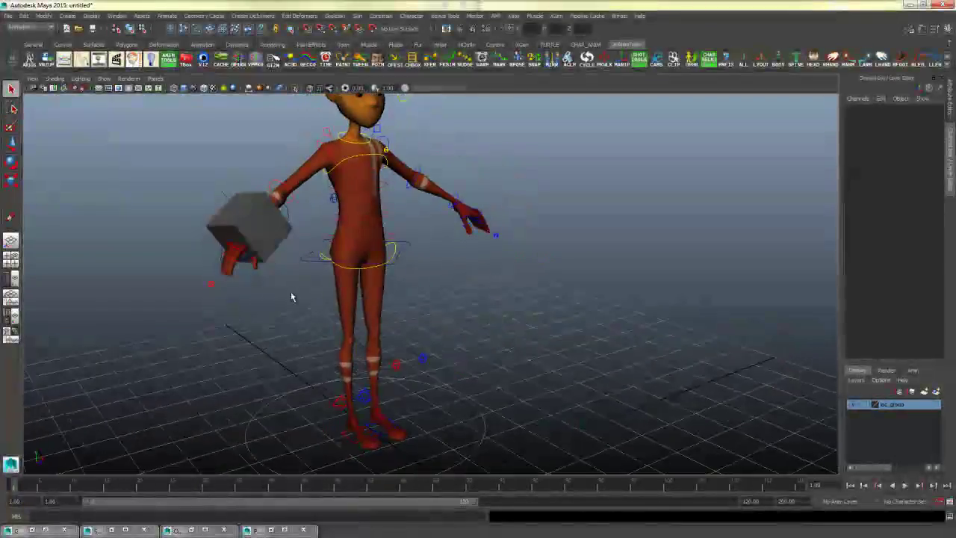
{"action": "left_click", "coordinate": [274, 242]}
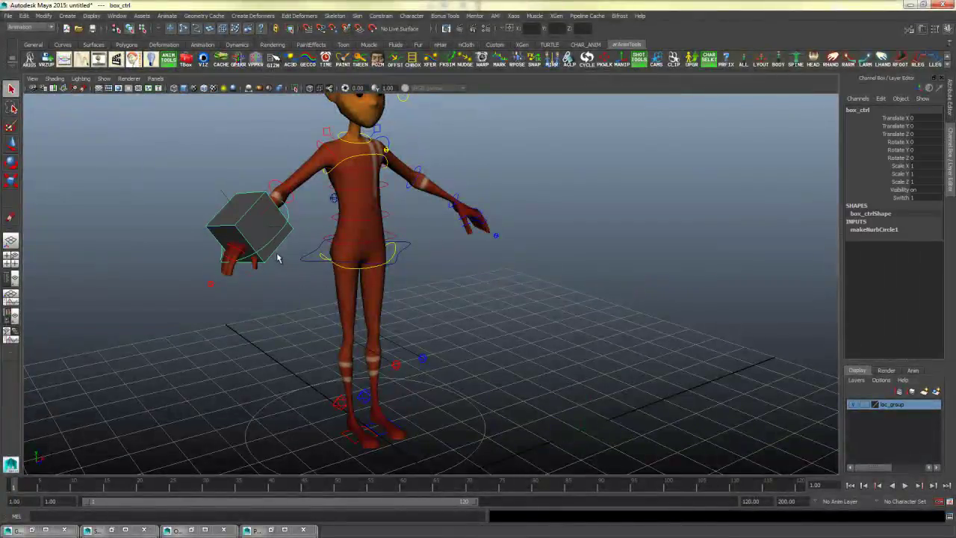
{"action": "left_click_drag", "start_coordinate": [251, 229], "coordinate": [251, 282]}
{"action": "left_click_drag", "start_coordinate": [262, 286], "coordinate": [230, 298], "text": "alt"}
Scale box_ctrl uniformly to about 0.64 so that the box fits the right hand
{"action": "key", "text": "e"}
{"action": "key", "text": "r"}
{"action": "left_click_drag", "start_coordinate": [289, 306], "coordinate": [419, 359], "text": "alt"}
{"action": "left_click_drag", "start_coordinate": [282, 301], "coordinate": [471, 305], "text": "alt"}
{"action": "left_click", "coordinate": [420, 306]}
{"action": "left_click_drag", "start_coordinate": [530, 334], "coordinate": [341, 348], "text": "alt"}
{"action": "left_click", "coordinate": [342, 348]}
{"action": "right_click_drag", "start_coordinate": [342, 348], "coordinate": [269, 375], "text": "alt"}
Try rotating the right arm's FK controls to check that the box follows the hand, and undo the rotations
{"action": "left_click", "coordinate": [407, 200]}
{"action": "key", "text": "e"}
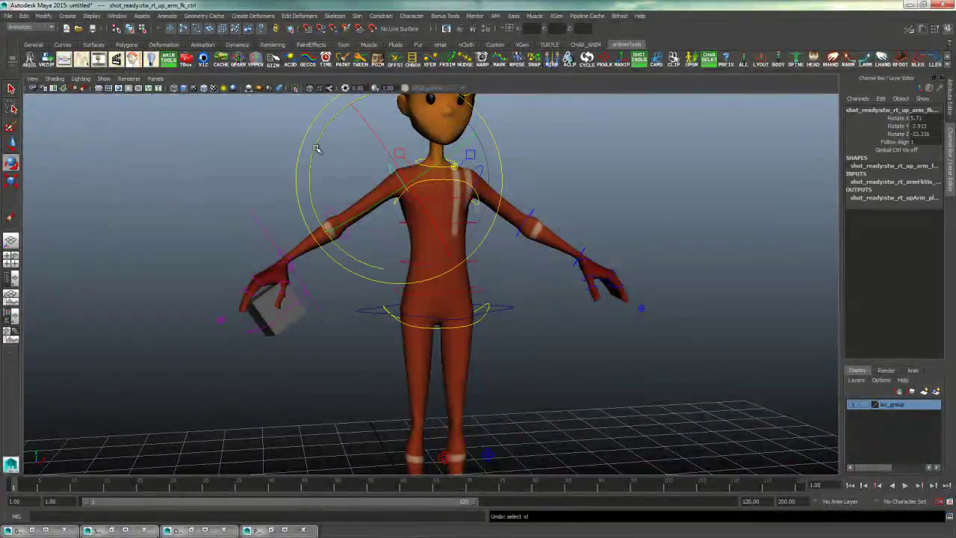
{"action": "left_click_drag", "start_coordinate": [318, 116], "coordinate": [269, 284]}
{"action": "left_click", "coordinate": [380, 256]}
{"action": "left_click", "coordinate": [380, 255]}
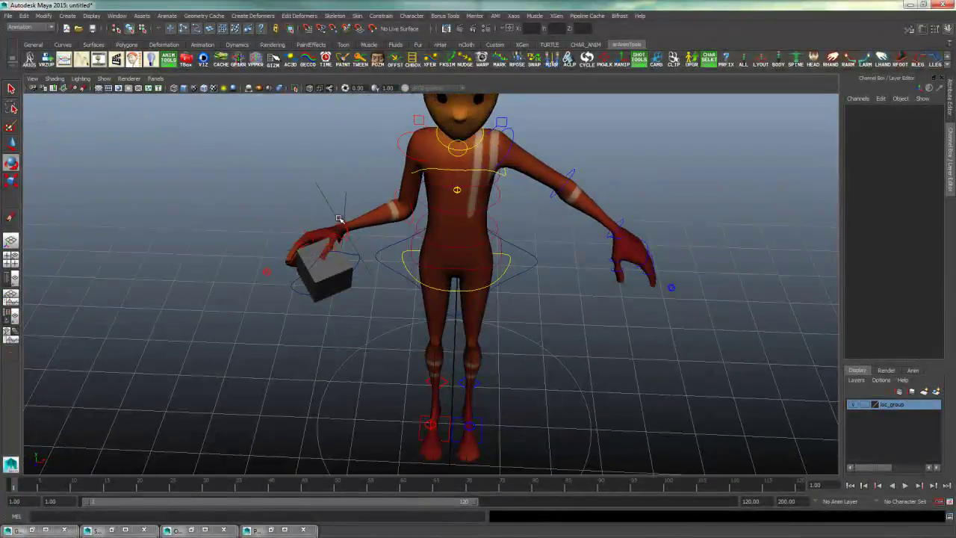
{"action": "left_click", "coordinate": [348, 222]}
{"action": "left_click_drag", "start_coordinate": [359, 191], "coordinate": [313, 239]}
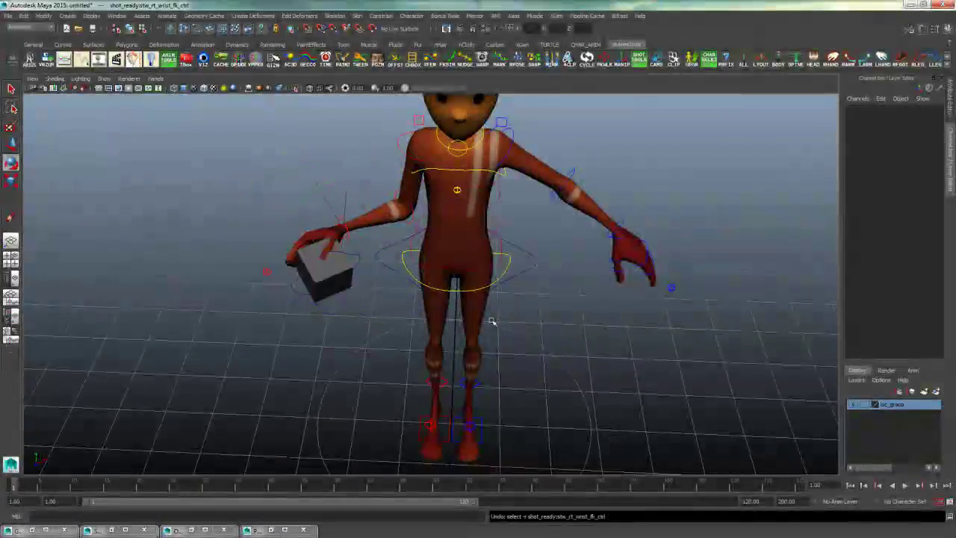
{"action": "key", "text": "ctrl+z"}
{"action": "key", "text": "ctrl+z"}
{"action": "key", "text": "ctrl+z"}
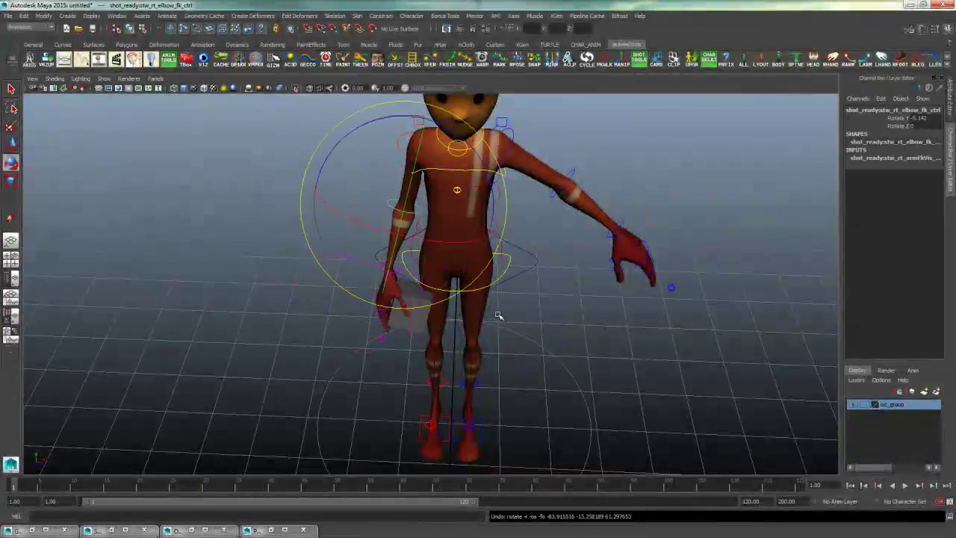
Snap the right arm to IK using the Snap IK/FK attribute of the right arm control
{"action": "left_click", "coordinate": [591, 322]}
{"action": "left_click_drag", "start_coordinate": [596, 323], "coordinate": [448, 290], "text": "alt"}
{"action": "left_click", "coordinate": [331, 366]}
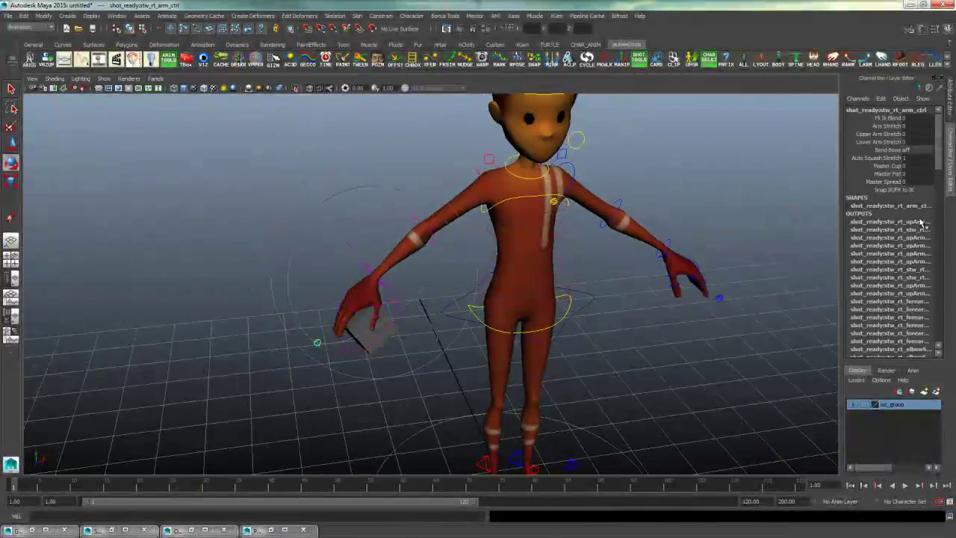
{"action": "left_click", "coordinate": [919, 190]}
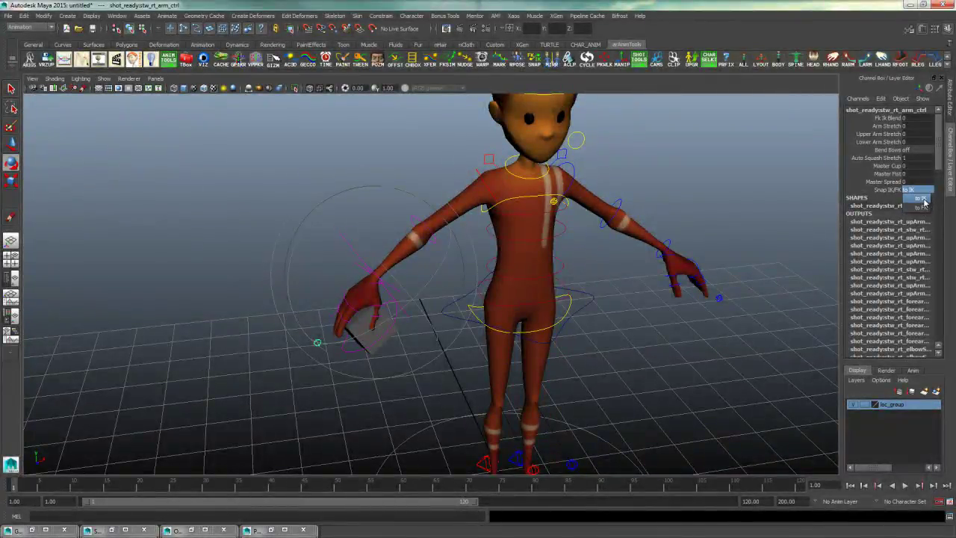
{"action": "left_click", "coordinate": [922, 198]}
Try moving the right arm IK control to test whether the box follows the hand, and undo the move
{"action": "left_click", "coordinate": [371, 365]}
{"action": "left_click_drag", "start_coordinate": [371, 365], "coordinate": [263, 228], "text": "alt"}
{"action": "left_click", "coordinate": [376, 276]}
{"action": "key", "text": "w"}
{"action": "left_click", "coordinate": [267, 339]}
{"action": "left_click_drag", "start_coordinate": [381, 364], "coordinate": [354, 367], "text": "alt"}
{"action": "key", "text": "z"}
{"action": "key", "text": "z"}
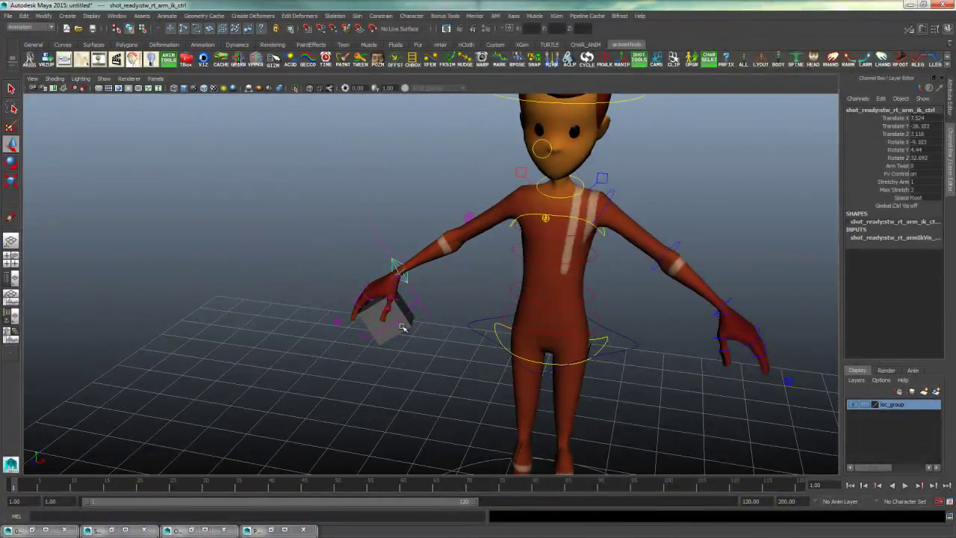
Add a parent constraint on locator1 with the right arm IK control as its driver
{"action": "key", "text": "q"}
{"action": "left_click", "coordinate": [420, 330]}
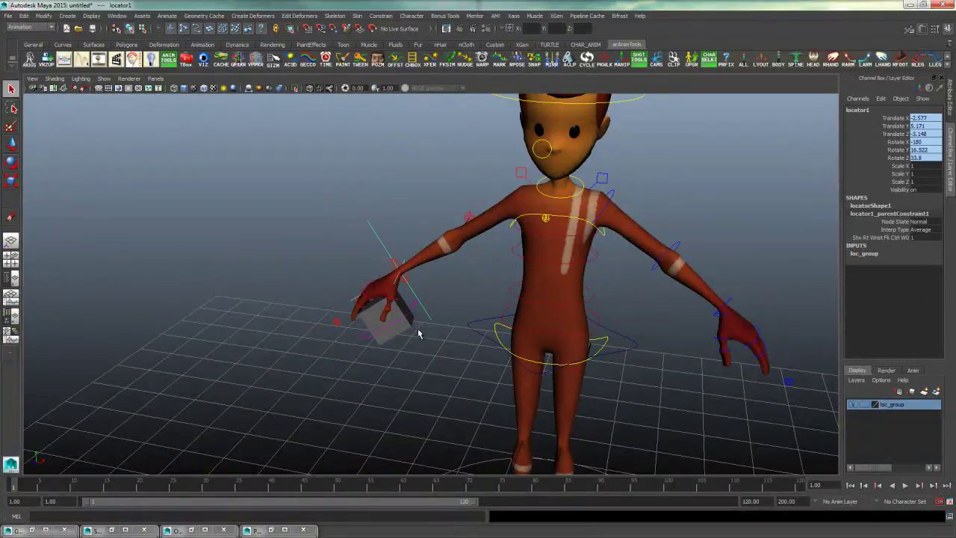
{"action": "mouse_move", "coordinate": [420, 330]}
{"action": "left_mouse_down", "text": "alt"}
{"action": "mouse_move", "coordinate": [408, 339]}
{"action": "mouse_move", "coordinate": [421, 337]}
{"action": "left_mouse_up", "text": "alt"}
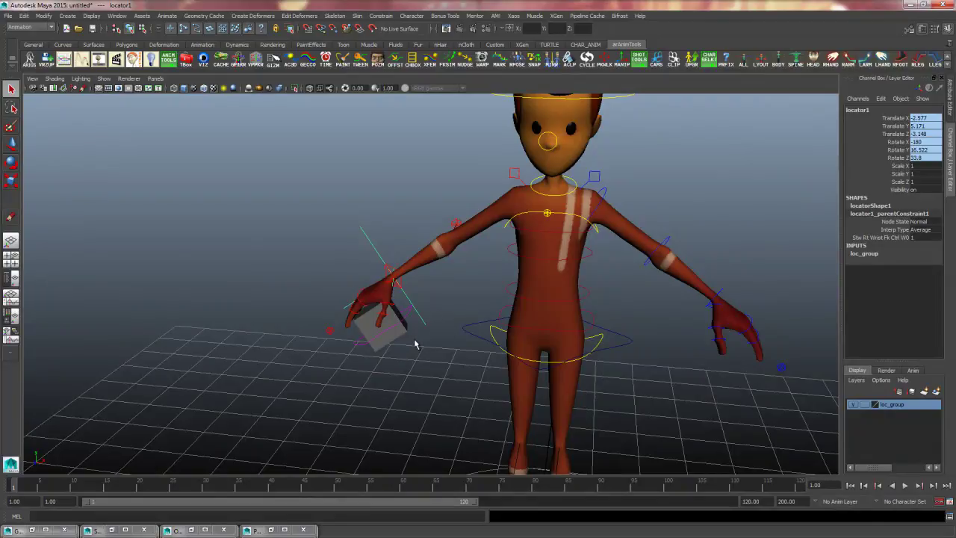
{"action": "left_click", "coordinate": [389, 273]}
{"action": "left_click", "coordinate": [390, 273]}
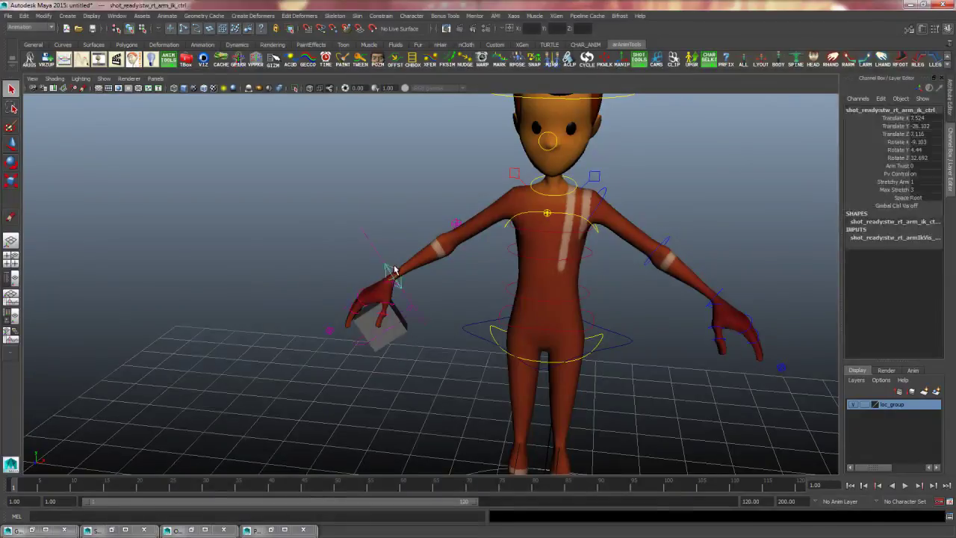
{"action": "left_click_drag", "start_coordinate": [356, 236], "coordinate": [342, 294]}
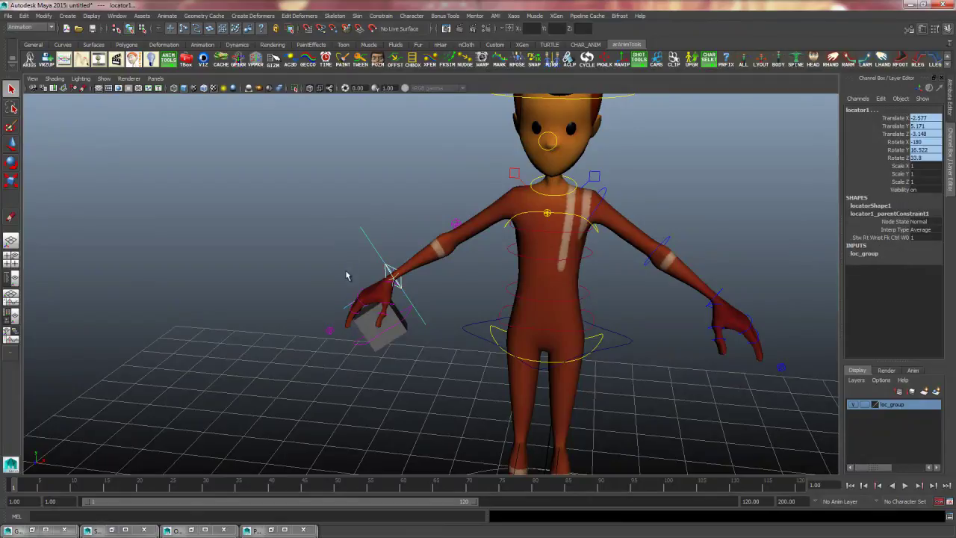
{"action": "left_click", "coordinate": [386, 18]}
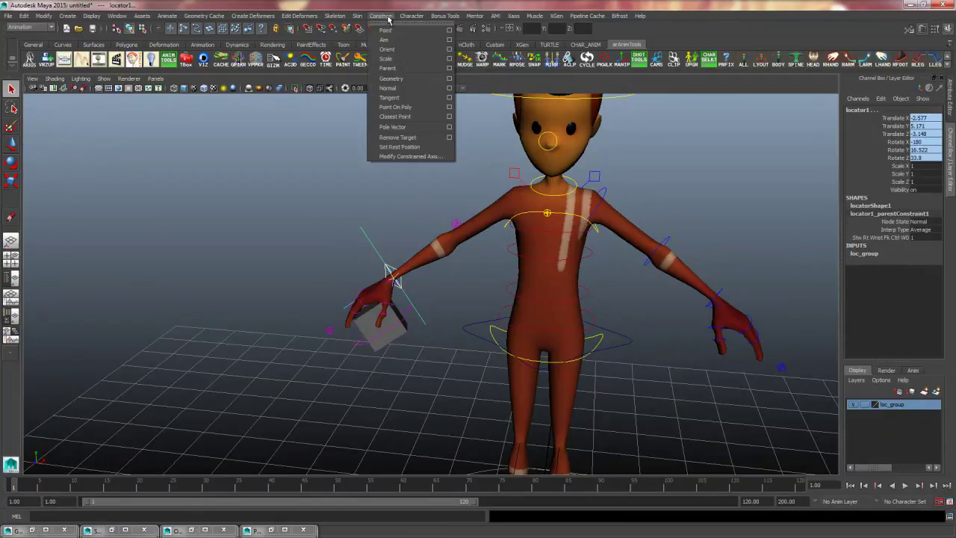
{"action": "left_click", "coordinate": [407, 69]}
Manipulate the right arm IK control to check how the box follows the hand with the added constraint
{"action": "mouse_move", "coordinate": [417, 224]}
{"action": "left_mouse_down", "text": "alt"}
{"action": "mouse_move", "coordinate": [458, 231]}
{"action": "mouse_move", "coordinate": [436, 247]}
{"action": "mouse_move", "coordinate": [460, 237]}
{"action": "mouse_move", "coordinate": [411, 239]}
{"action": "left_mouse_up", "text": "alt"}
{"action": "left_click", "coordinate": [433, 242]}
{"action": "left_click", "coordinate": [368, 284]}
{"action": "key", "text": "e"}
{"action": "left_click_drag", "start_coordinate": [366, 286], "coordinate": [348, 266]}
{"action": "left_click_drag", "start_coordinate": [359, 276], "coordinate": [563, 208], "text": "alt"}
{"action": "left_click_drag", "start_coordinate": [523, 292], "coordinate": [331, 228], "text": "alt"}
Undo the IK manipulation, the parent constraint to the IK control and the snap to IK
{"action": "key", "text": "ctrl+z"}
{"action": "key", "text": "ctrl+z"}
{"action": "key", "text": "ctrl+z"}
{"action": "key", "text": "ctrl+z"}
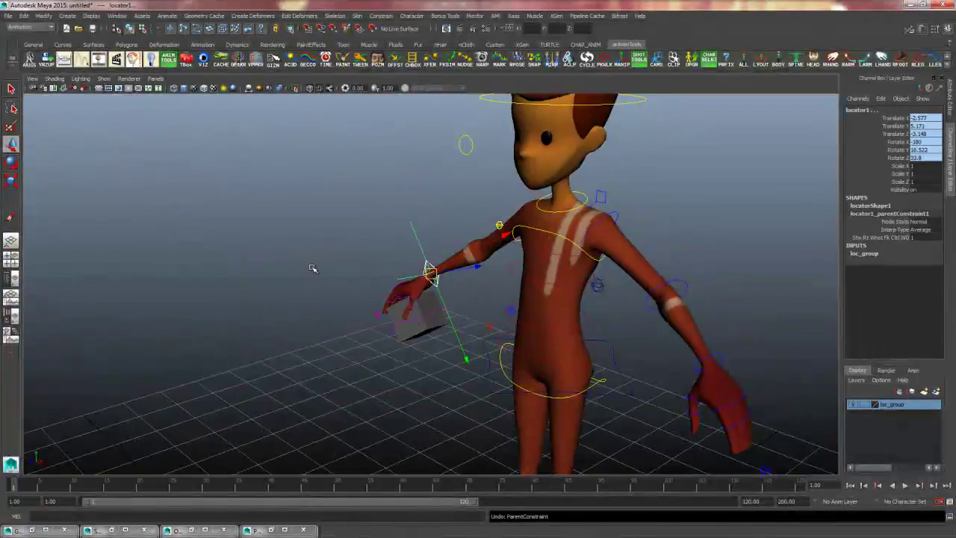
{"action": "key", "text": "ctrl+z"}
{"action": "key", "text": "ctrl+z"}
{"action": "key", "text": "ctrl+z"}
{"action": "key", "text": "ctrl+z"}
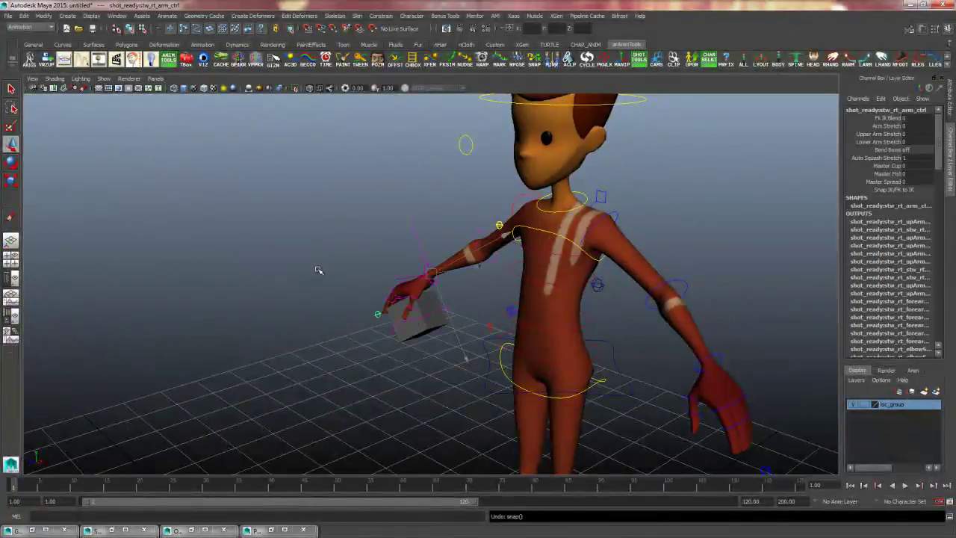
{"action": "key", "text": "ctrl+z"}
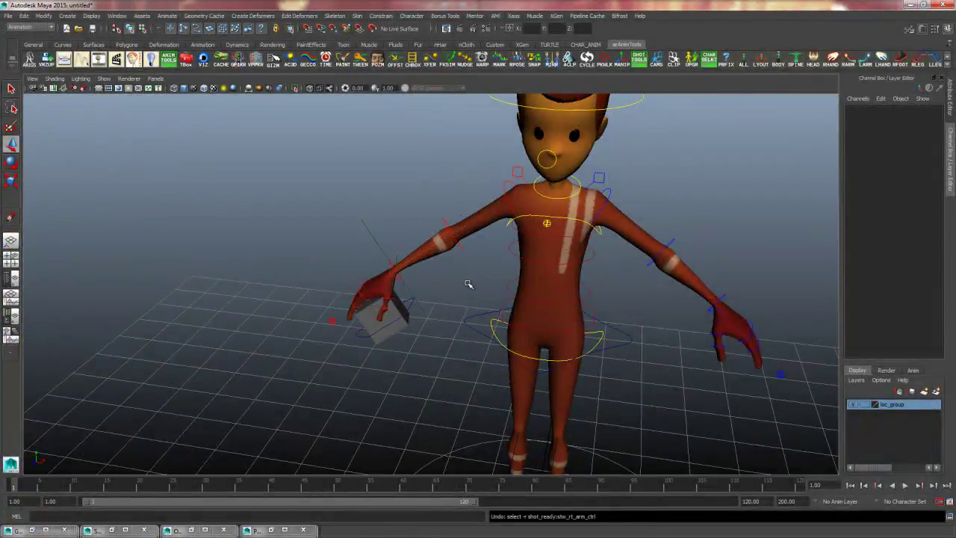
Rotate the right elbow FK control to bend the forearm forward with the box in the hand
{"action": "left_click", "coordinate": [448, 233]}
{"action": "left_click", "coordinate": [451, 234]}
{"action": "left_click", "coordinate": [456, 237]}
{"action": "key", "text": "e"}
{"action": "left_click_drag", "start_coordinate": [440, 235], "coordinate": [499, 201]}
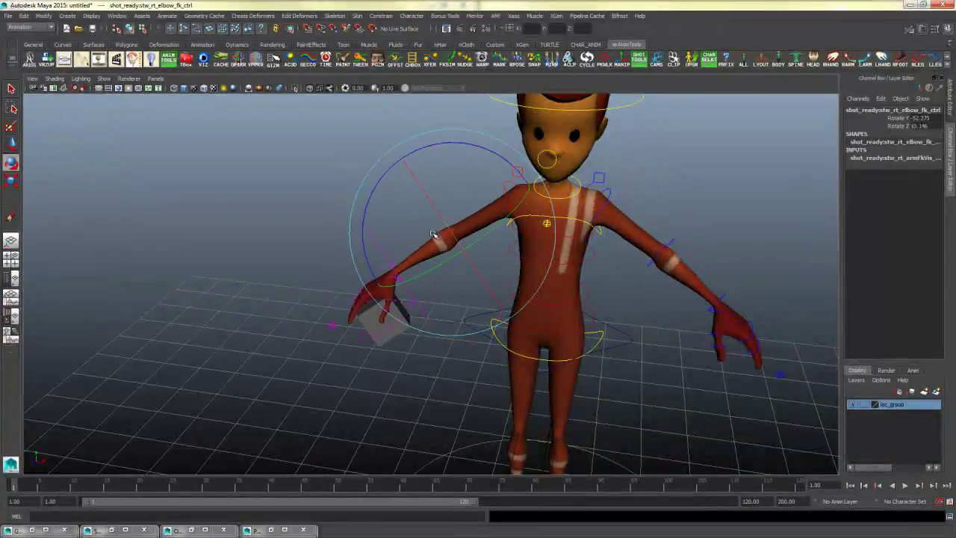
Move locator2 in front of and below the right hand, to about X -0.79, Y 3.95, Z -0.96
{"action": "left_click_drag", "start_coordinate": [448, 231], "coordinate": [428, 252], "text": "alt"}
{"action": "left_click_drag", "start_coordinate": [484, 200], "coordinate": [592, 365], "text": "alt"}
{"action": "left_click", "coordinate": [496, 293]}
{"action": "left_click", "coordinate": [488, 335]}
{"action": "key", "text": "w"}
{"action": "left_click_drag", "start_coordinate": [483, 393], "coordinate": [470, 281], "text": "alt"}
{"action": "middle_click_drag", "start_coordinate": [565, 286], "coordinate": [551, 329], "text": "alt"}
{"action": "scroll", "coordinate": [551, 329], "scroll_direction": "up", "scroll_amount": 5}
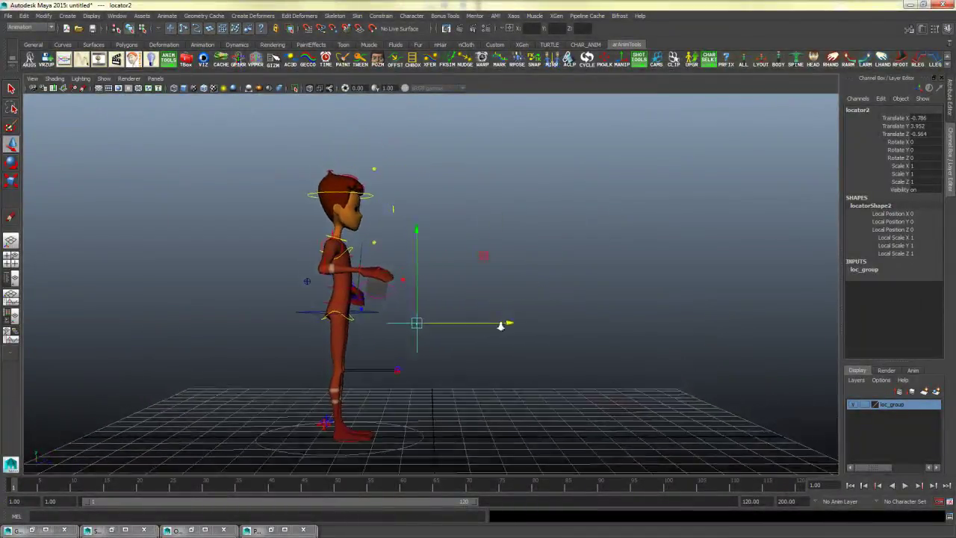
{"action": "left_click", "coordinate": [553, 279]}
Try rotating the right upper arm FK control to swing the arm holding the box, and undo the rotation
{"action": "left_click", "coordinate": [284, 232]}
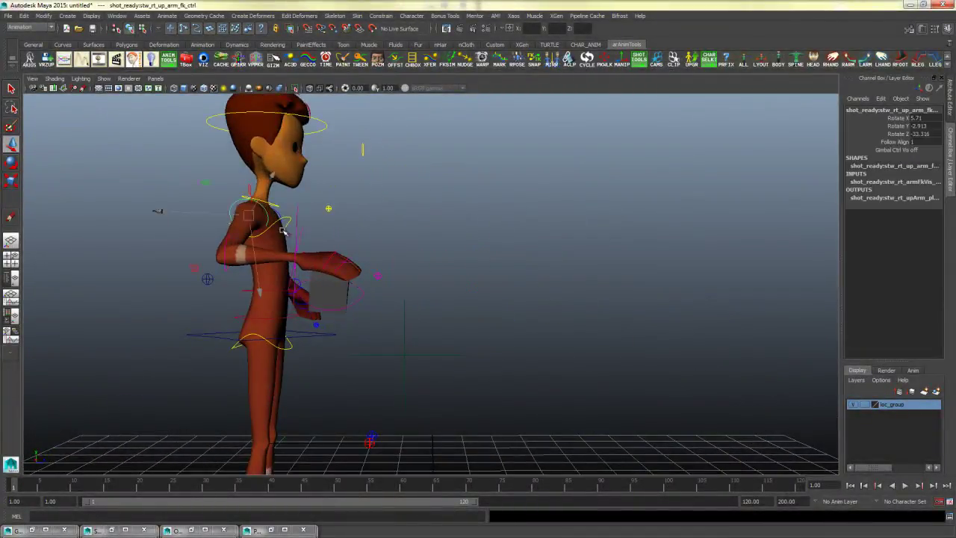
{"action": "key", "text": "e"}
{"action": "left_click_drag", "start_coordinate": [271, 242], "coordinate": [224, 254]}
{"action": "left_click", "coordinate": [281, 238]}
{"action": "left_click", "coordinate": [303, 229]}
{"action": "left_click", "coordinate": [471, 192]}
{"action": "left_click", "coordinate": [246, 202]}
{"action": "key", "text": "ctrl+z"}
{"action": "mouse_move", "coordinate": [344, 239]}
{"action": "left_mouse_down"}
{"action": "mouse_move", "coordinate": [355, 236]}
{"action": "mouse_move", "coordinate": [353, 248]}
{"action": "left_mouse_up"}
{"action": "left_click", "coordinate": [461, 224]}
Key all of box_ctrl's channels at frame 1 and start playback
{"action": "left_click_drag", "start_coordinate": [492, 275], "coordinate": [429, 321], "text": "alt"}
{"action": "left_click", "coordinate": [427, 323]}
{"action": "key", "text": "s"}
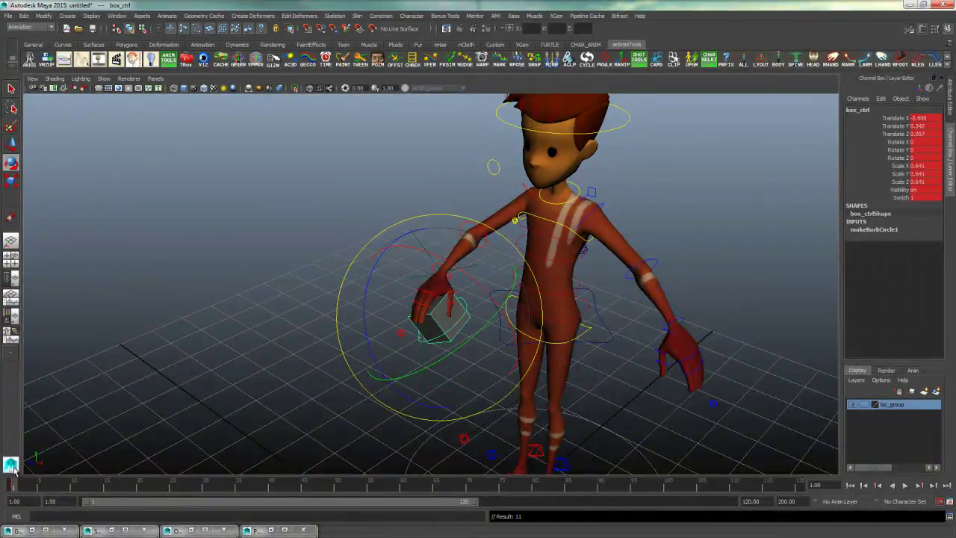
{"action": "key", "text": "alt+v"}
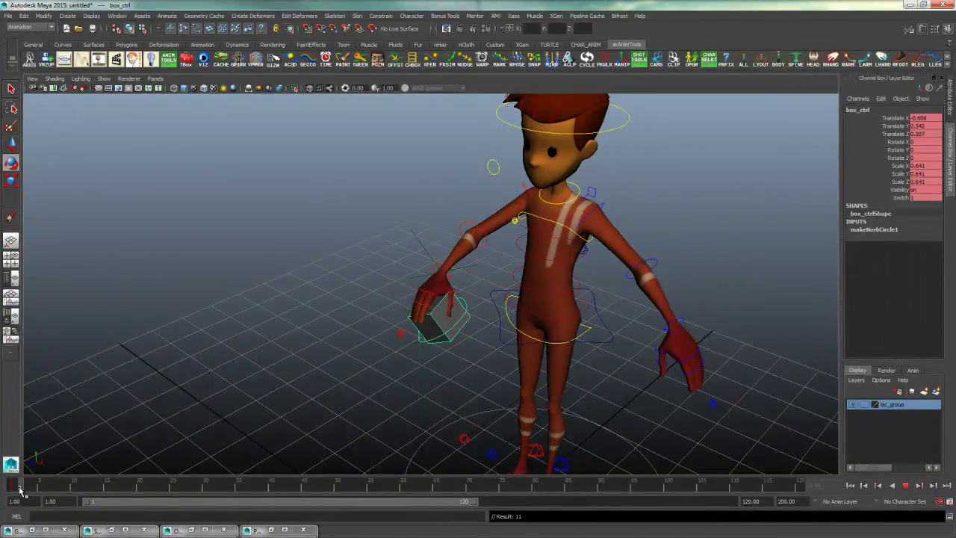
Key all of box_ctrl's channels at frame 5 with the box still in the hand
{"action": "left_click", "coordinate": [39, 491]}
{"action": "left_click_drag", "start_coordinate": [292, 399], "coordinate": [216, 366], "text": "alt"}
{"action": "middle_click_drag", "start_coordinate": [300, 365], "coordinate": [232, 339], "text": "alt"}
{"action": "right_click_drag", "start_coordinate": [233, 339], "coordinate": [398, 342], "text": "alt"}
{"action": "key", "text": "s"}
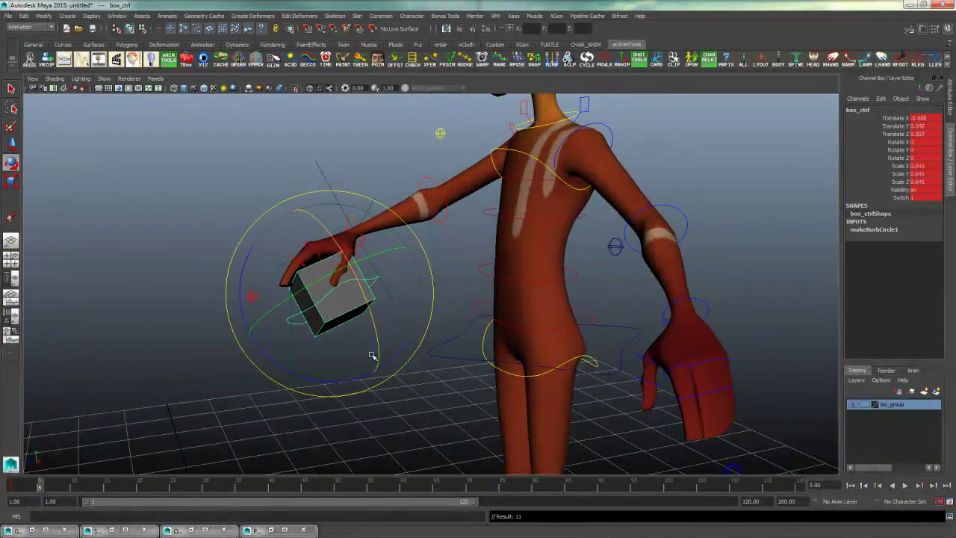
Set box_ctrl's Switch attribute to 0 at frame 6
{"action": "key", "text": "alt+v"}
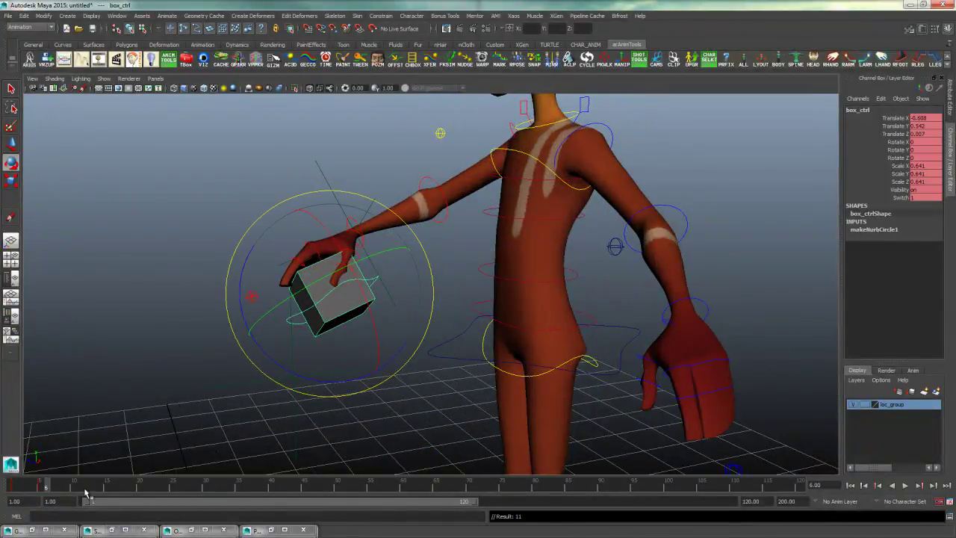
{"action": "left_click", "coordinate": [906, 198]}
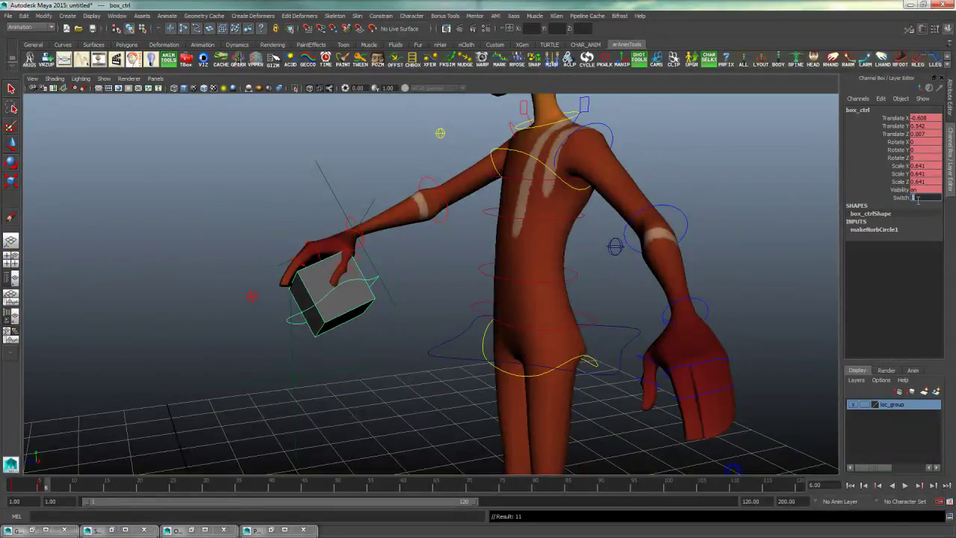
{"action": "key", "text": "Return"}
Compare the box's placement relative to the right hand around frames 5 and 6 from several angles
{"action": "left_click_drag", "start_coordinate": [293, 331], "coordinate": [471, 373], "text": "alt"}
{"action": "left_click", "coordinate": [340, 149]}
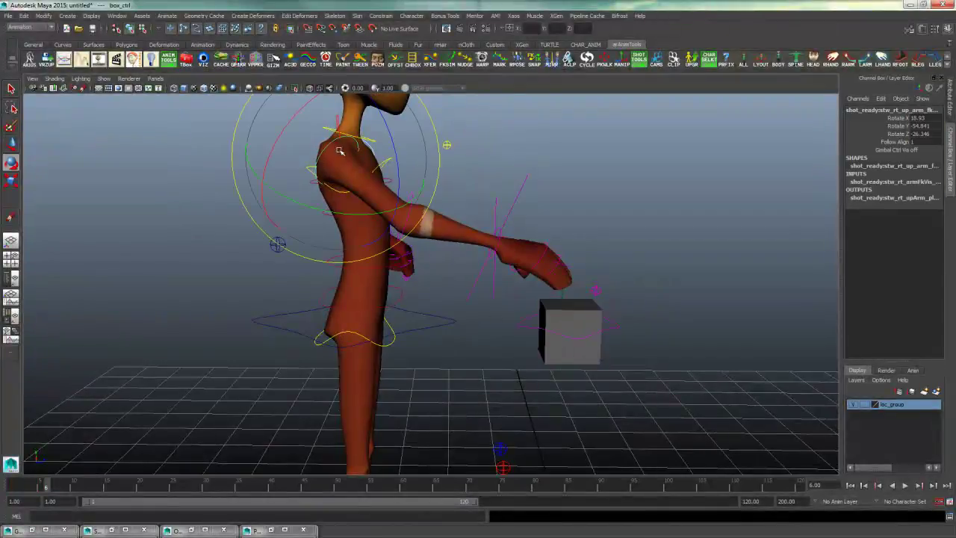
{"action": "left_click_drag", "start_coordinate": [354, 172], "coordinate": [519, 200]}
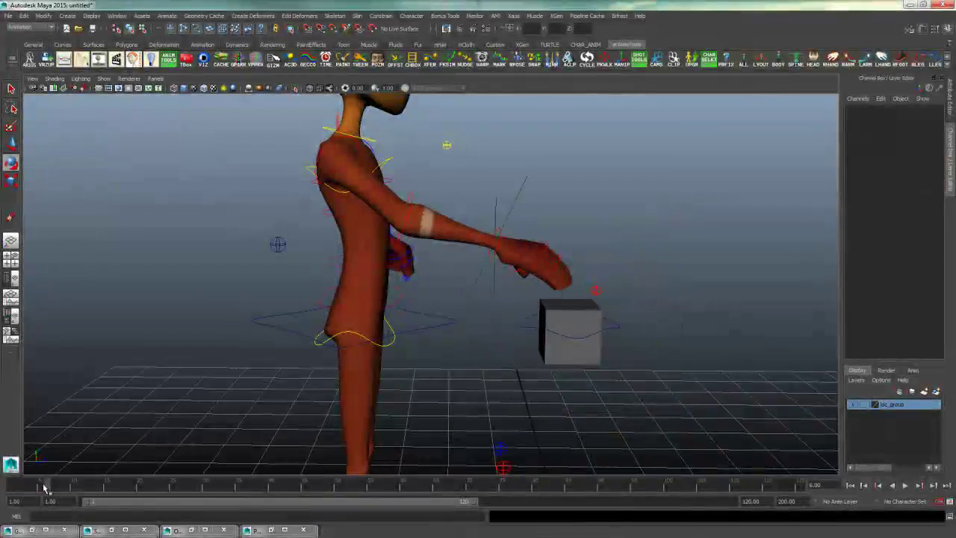
{"action": "key", "text": "alt+v"}
{"action": "left_click_drag", "start_coordinate": [46, 486], "coordinate": [46, 485]}
{"action": "left_click_drag", "start_coordinate": [454, 371], "coordinate": [436, 308], "text": "alt"}
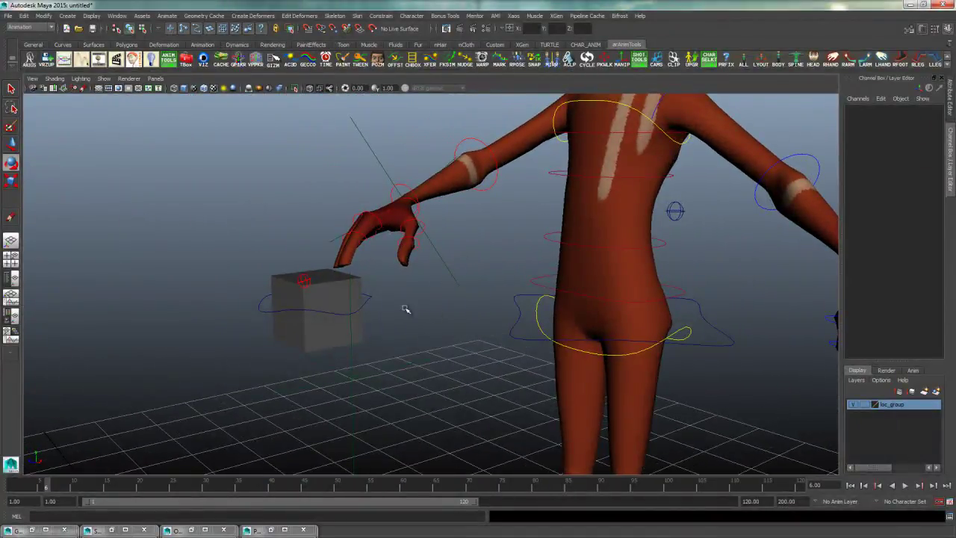
{"action": "left_click_drag", "start_coordinate": [48, 485], "coordinate": [45, 487]}
Set box_ctrl's Translate X, Y and Z to 0 at frame 6
{"action": "left_click", "coordinate": [249, 323]}
{"action": "left_click_drag", "start_coordinate": [183, 426], "coordinate": [377, 400], "text": "alt"}
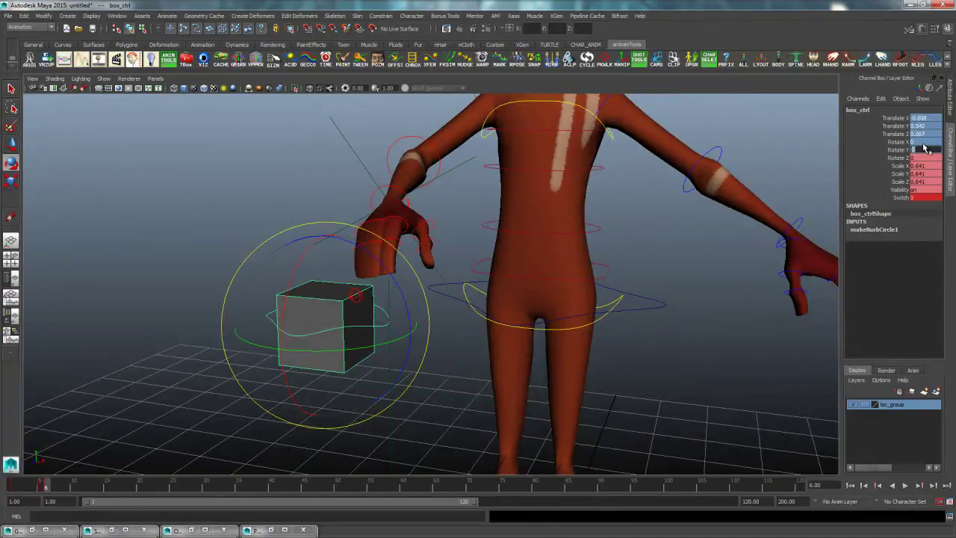
{"action": "type", "text": "0"}
{"action": "key", "text": "Return"}
Examine the released box's position below the right hand from the side, front and back
{"action": "left_click_drag", "start_coordinate": [166, 340], "coordinate": [552, 372], "text": "alt"}
{"action": "left_click", "coordinate": [258, 360]}
{"action": "left_click", "coordinate": [575, 366]}
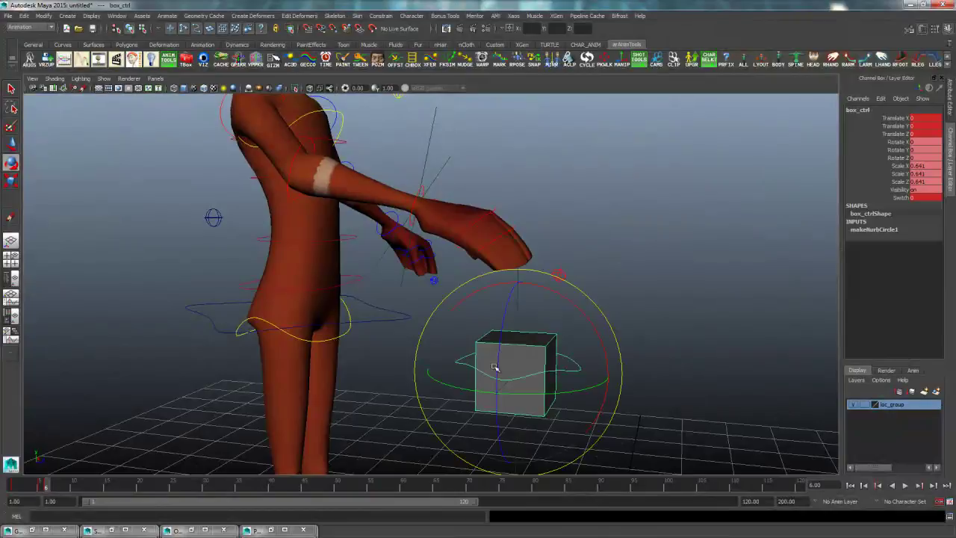
{"action": "left_click", "coordinate": [632, 336]}
{"action": "left_click", "coordinate": [585, 359]}
{"action": "key", "text": "q"}
{"action": "left_click_drag", "start_coordinate": [623, 338], "coordinate": [351, 196], "text": "alt"}
{"action": "left_click", "coordinate": [521, 317]}
{"action": "left_click", "coordinate": [393, 207]}
{"action": "key", "text": "e"}
{"action": "key", "text": "z"}
{"action": "left_click_drag", "start_coordinate": [615, 299], "coordinate": [588, 297], "text": "alt"}
{"action": "left_click", "coordinate": [589, 250]}
{"action": "left_click_drag", "start_coordinate": [589, 249], "coordinate": [603, 262], "text": "alt"}
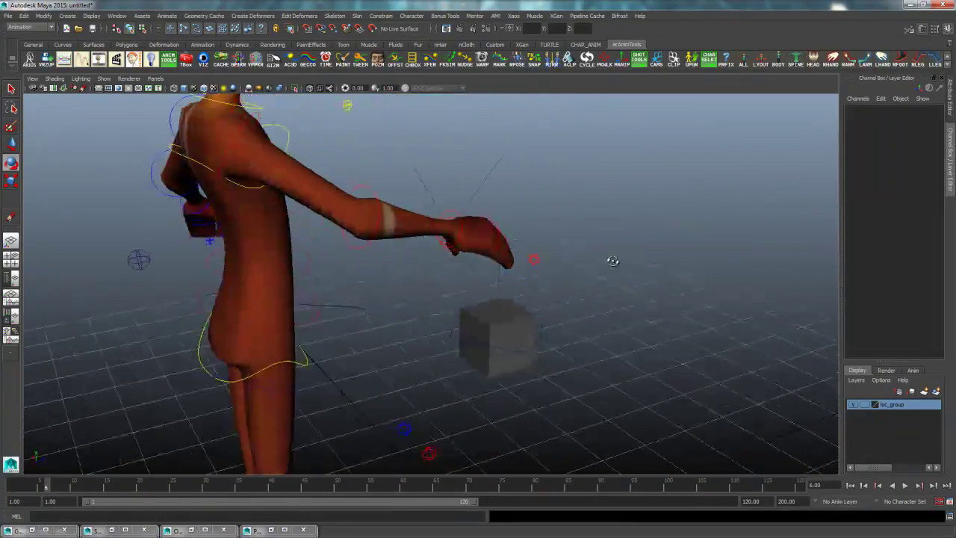
{"action": "left_click_drag", "start_coordinate": [689, 333], "coordinate": [533, 300], "text": "alt"}
{"action": "left_click_drag", "start_coordinate": [451, 184], "coordinate": [448, 187]}
Hide the loc_group display layer and set its display type to template
{"action": "left_click", "coordinate": [708, 348]}
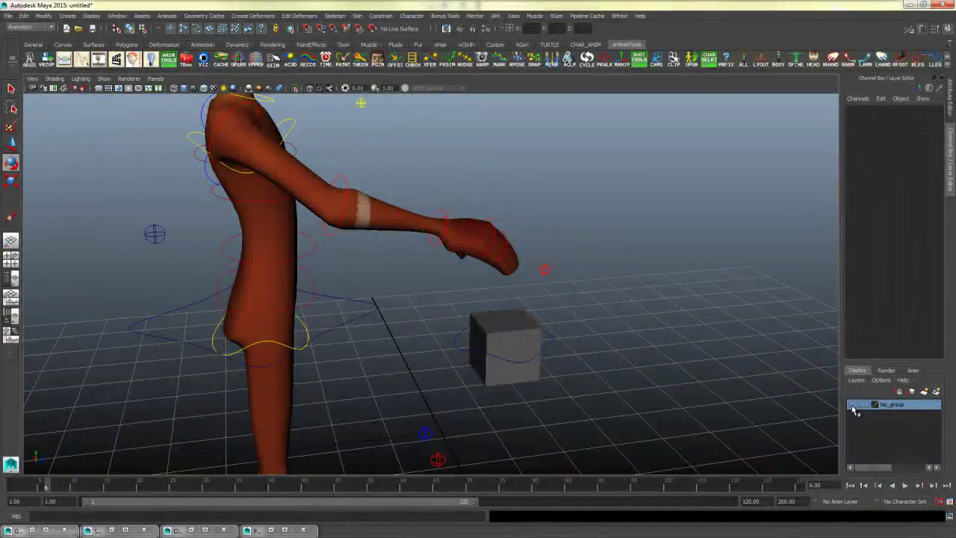
{"action": "left_click", "coordinate": [852, 404]}
{"action": "left_click", "coordinate": [867, 405]}
{"action": "left_click_drag", "start_coordinate": [772, 371], "coordinate": [455, 303], "text": "alt"}
{"action": "left_click", "coordinate": [396, 329]}
{"action": "key", "text": "w"}
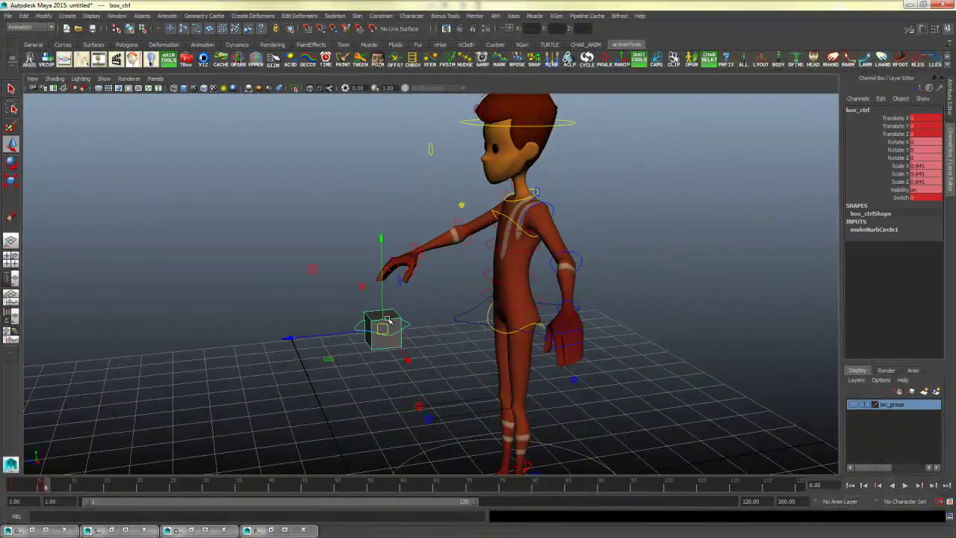
{"action": "key", "text": "ctrl+z"}
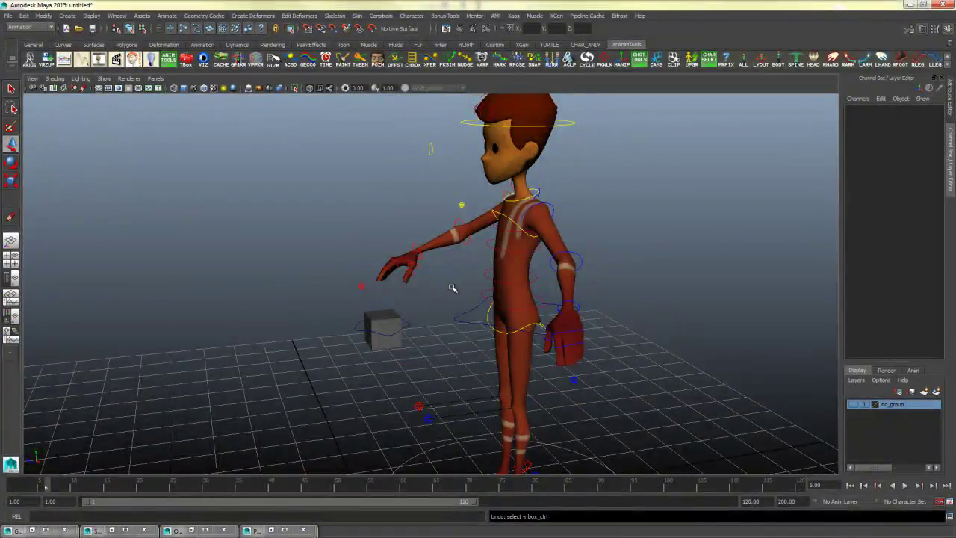
Inspect the right arm control, the whole character rig and the released box from several angles at frame 6
{"action": "left_click_drag", "start_coordinate": [454, 288], "coordinate": [625, 314], "text": "alt"}
{"action": "left_click_drag", "start_coordinate": [508, 312], "coordinate": [495, 258], "text": "alt"}
{"action": "middle_click_drag", "start_coordinate": [437, 215], "coordinate": [441, 287], "text": "alt"}
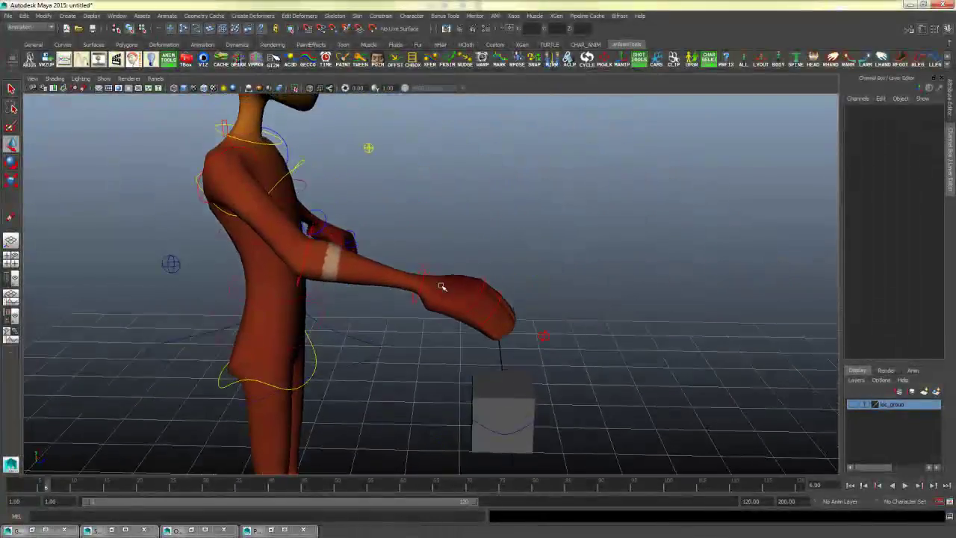
{"action": "left_click", "coordinate": [543, 335]}
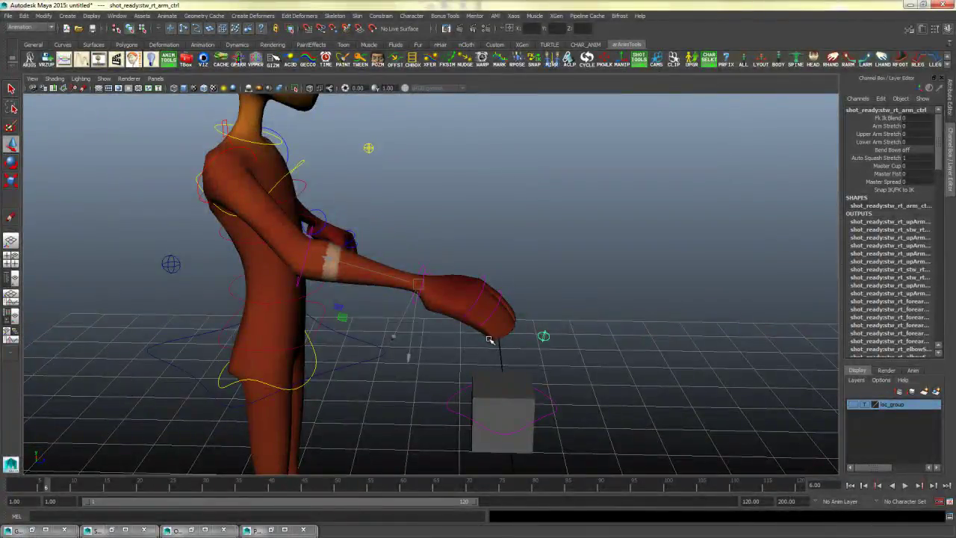
{"action": "left_click", "coordinate": [596, 306]}
{"action": "key", "text": "f"}
{"action": "left_click_drag", "start_coordinate": [578, 318], "coordinate": [411, 294], "text": "alt"}
{"action": "key", "text": "f"}
{"action": "left_click_drag", "start_coordinate": [663, 302], "coordinate": [582, 333], "text": "alt"}
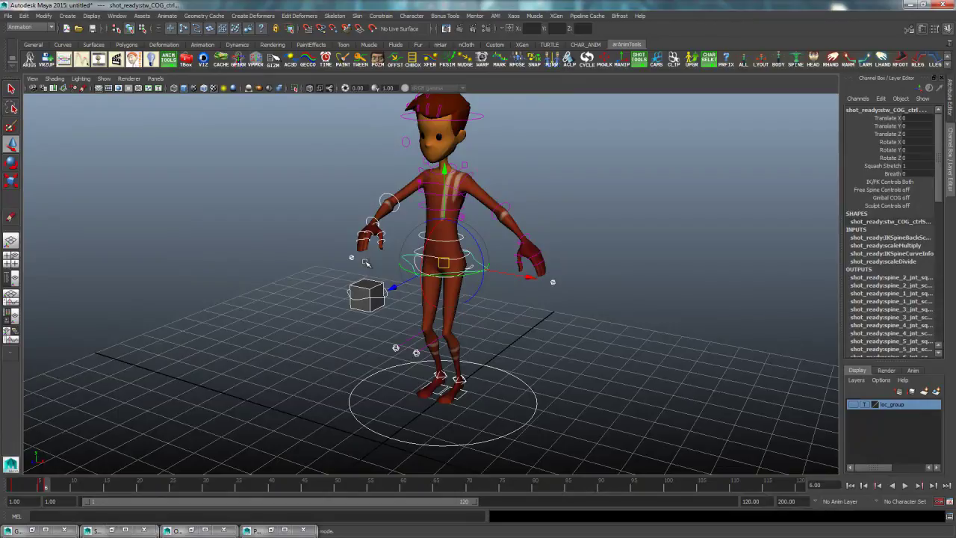
{"action": "left_click_drag", "start_coordinate": [511, 269], "coordinate": [612, 288], "text": "alt"}
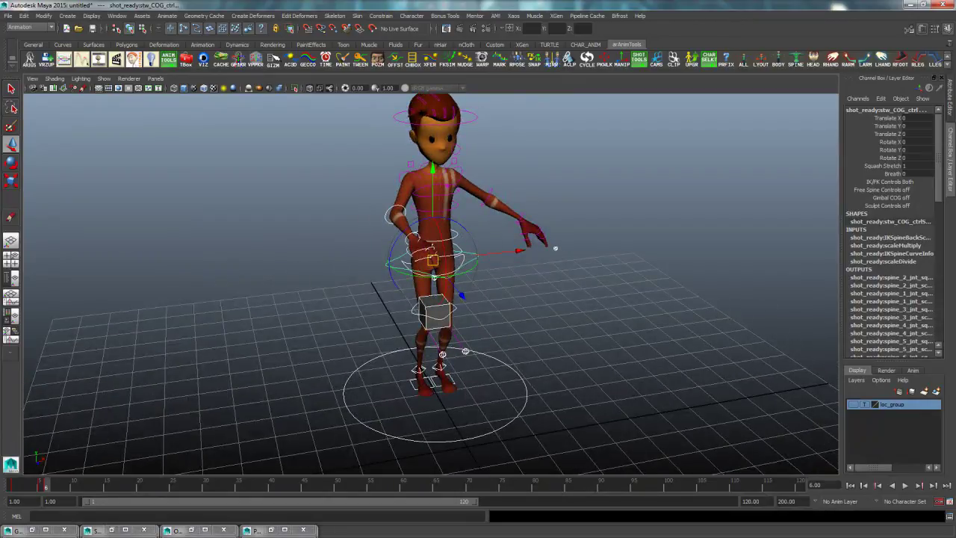
{"action": "left_click_drag", "start_coordinate": [465, 351], "coordinate": [531, 330], "text": "alt"}
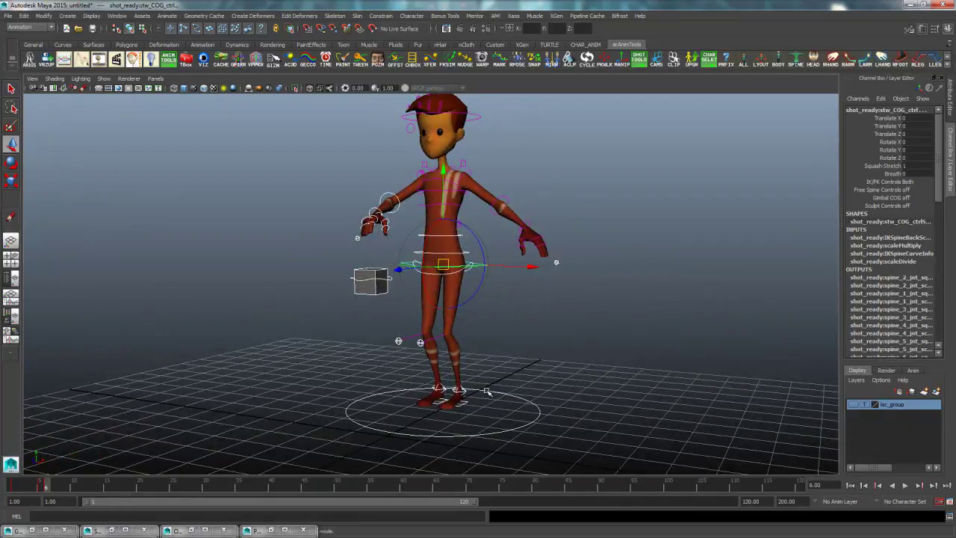